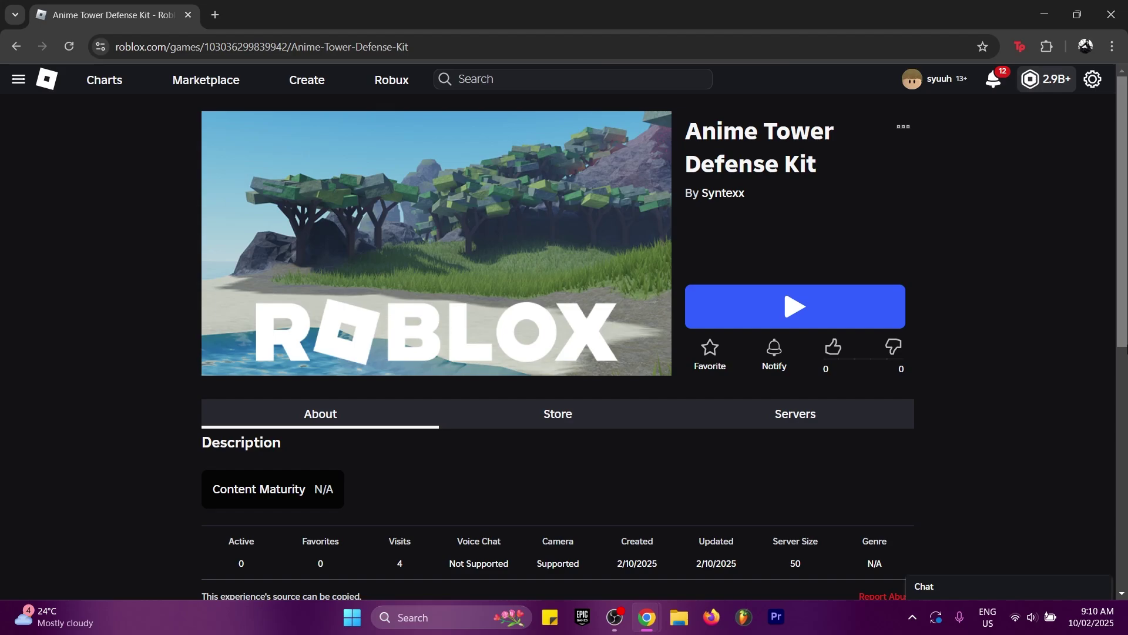
Open the Anime Tower Defense Kit experience for editing in Roblox Studio.
left_click(906, 128)
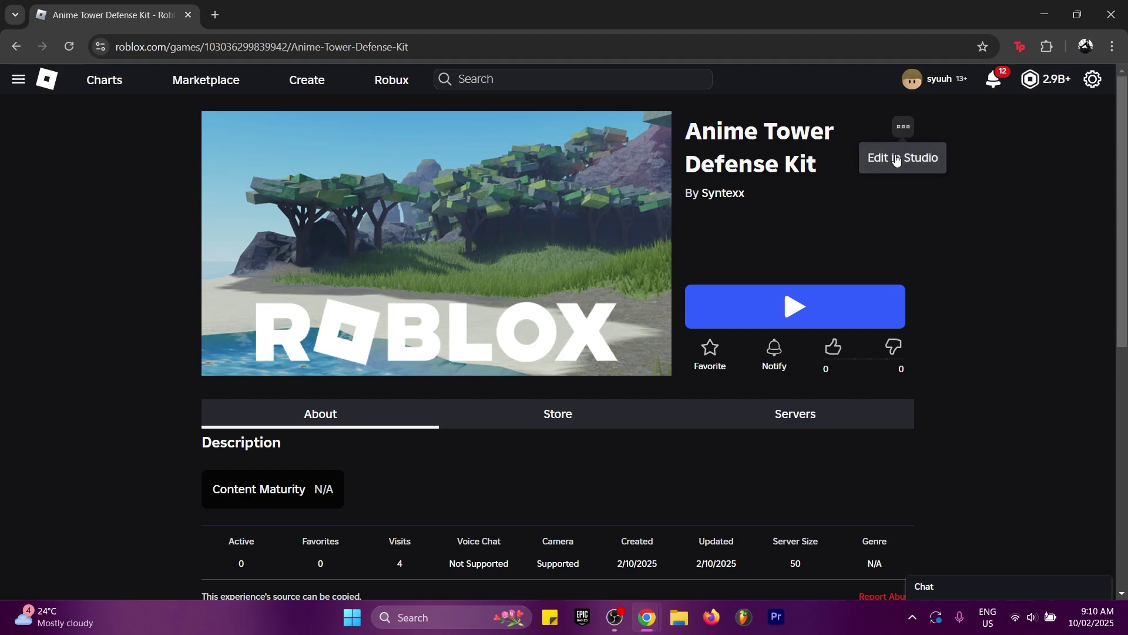
left_click(894, 158)
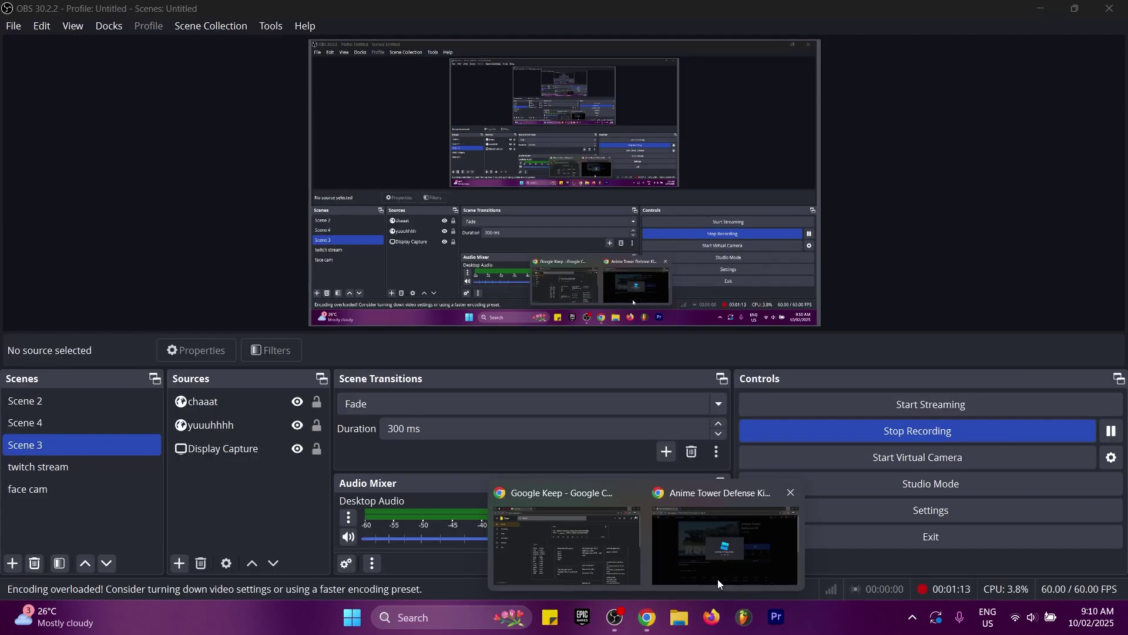
left_click(717, 581)
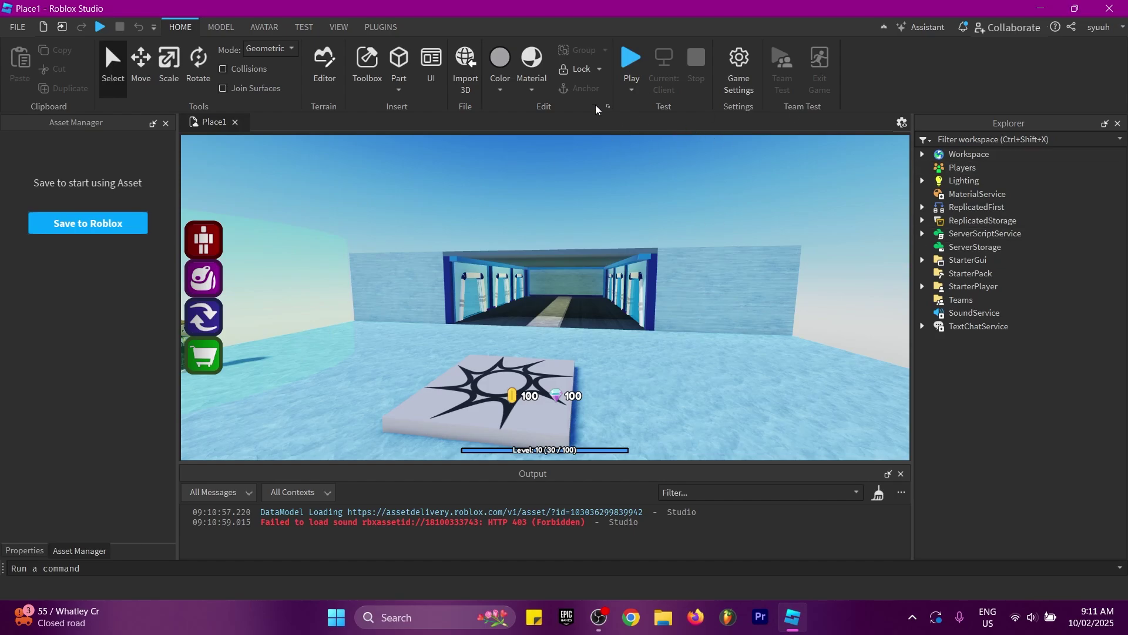
Publish the place to Roblox as a new game named "Like and sub", with Team Create and Data Sharing turned off.
left_click(20, 34)
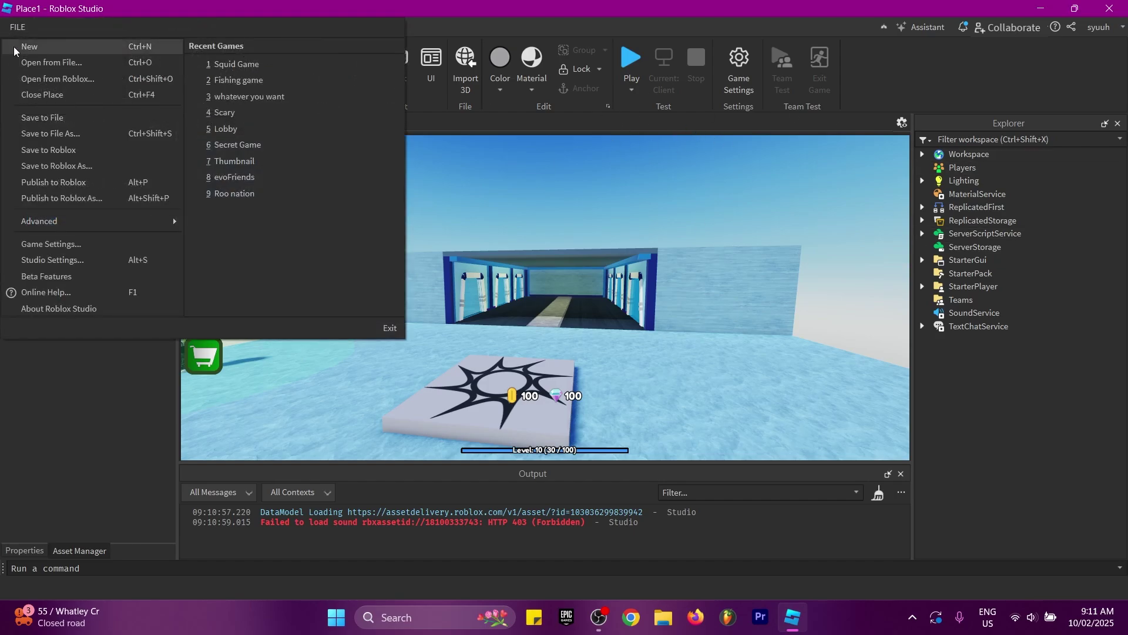
left_click(61, 187)
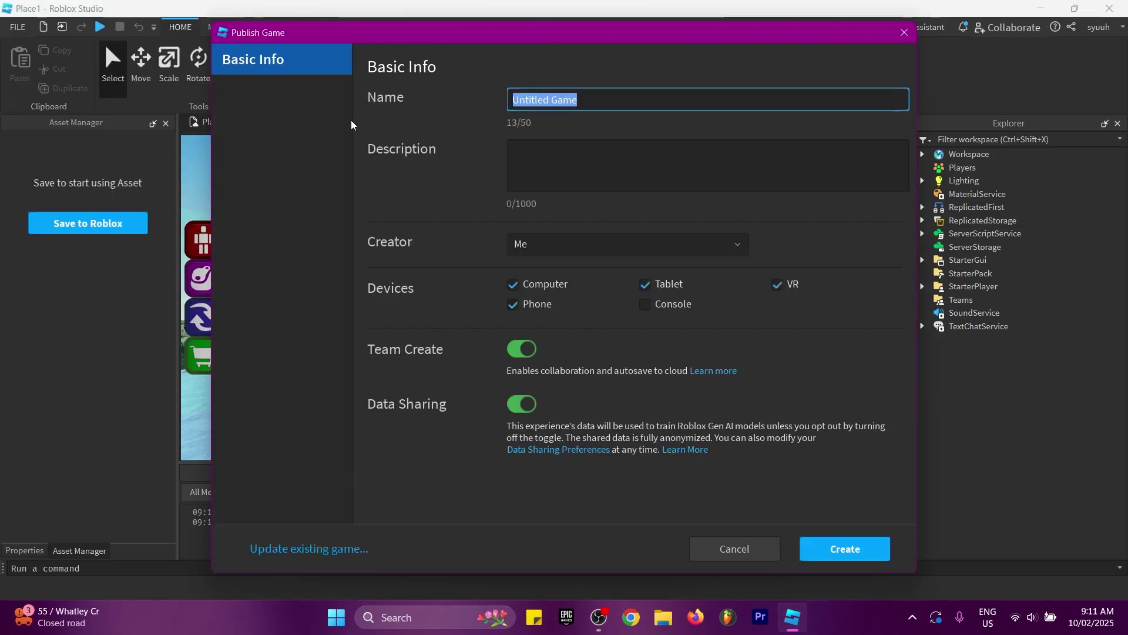
type("Like and sub")
left_click(521, 348)
left_click(521, 404)
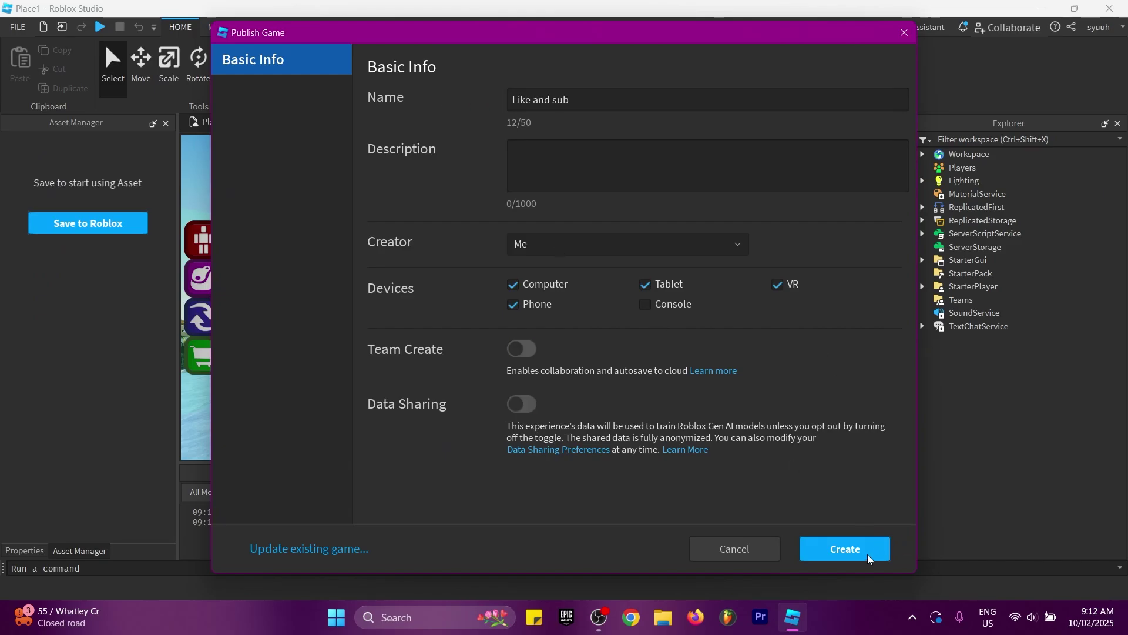
left_click(868, 556)
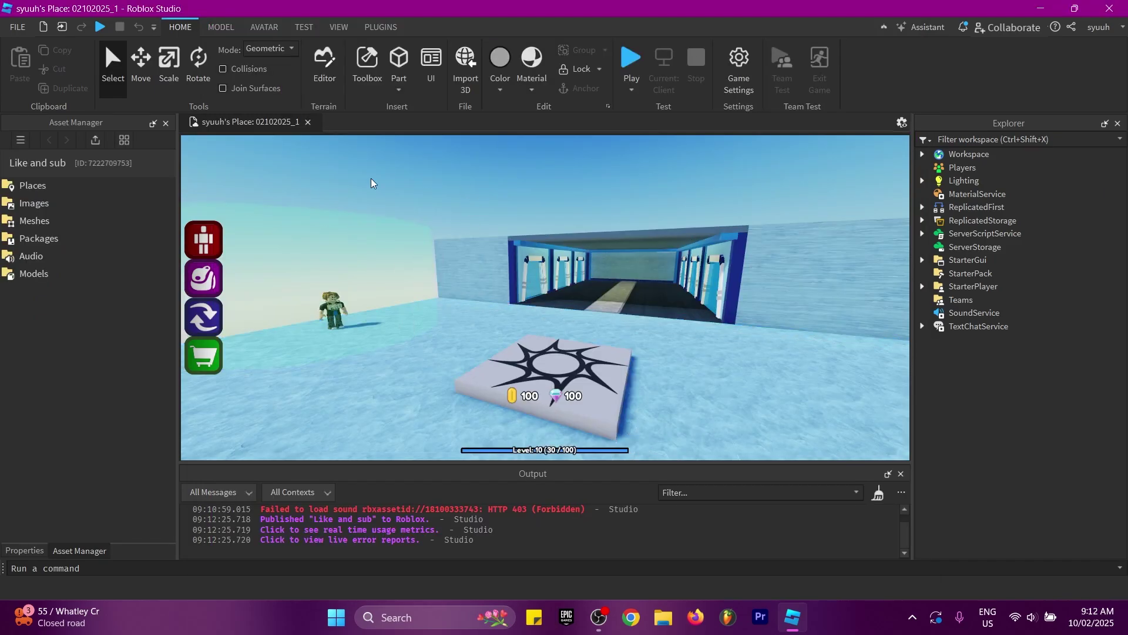
Add a new place to the game's Places in the Asset Manager and rename it "Like and sub loading".
double_click(41, 192)
left_click(338, 27)
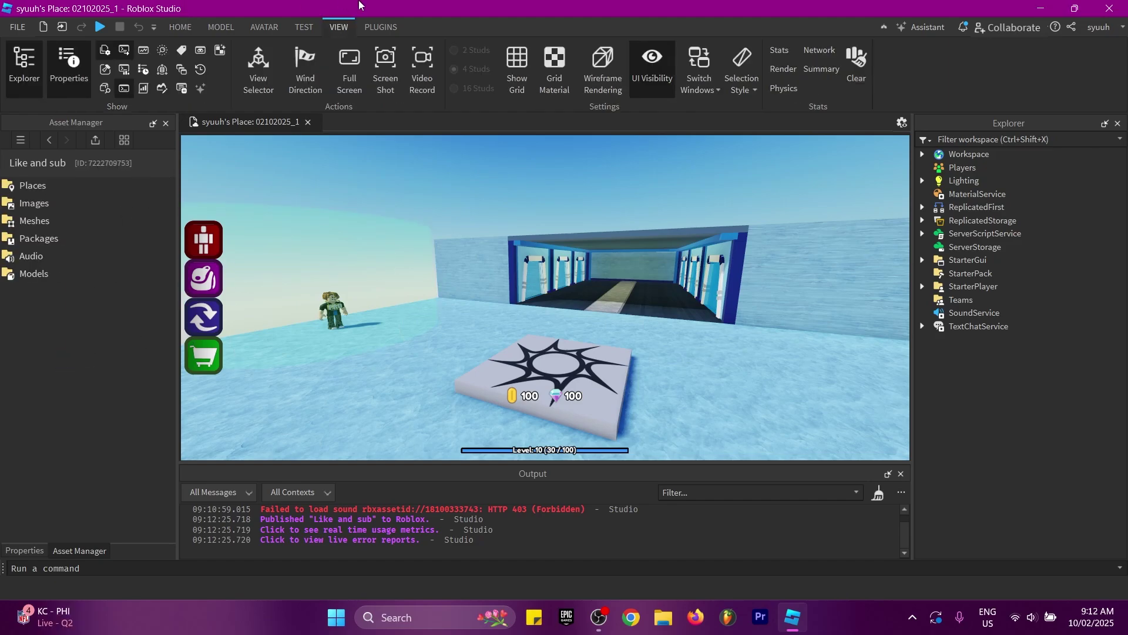
left_click(104, 51)
left_click(104, 52)
double_click(51, 190)
right_click(78, 274)
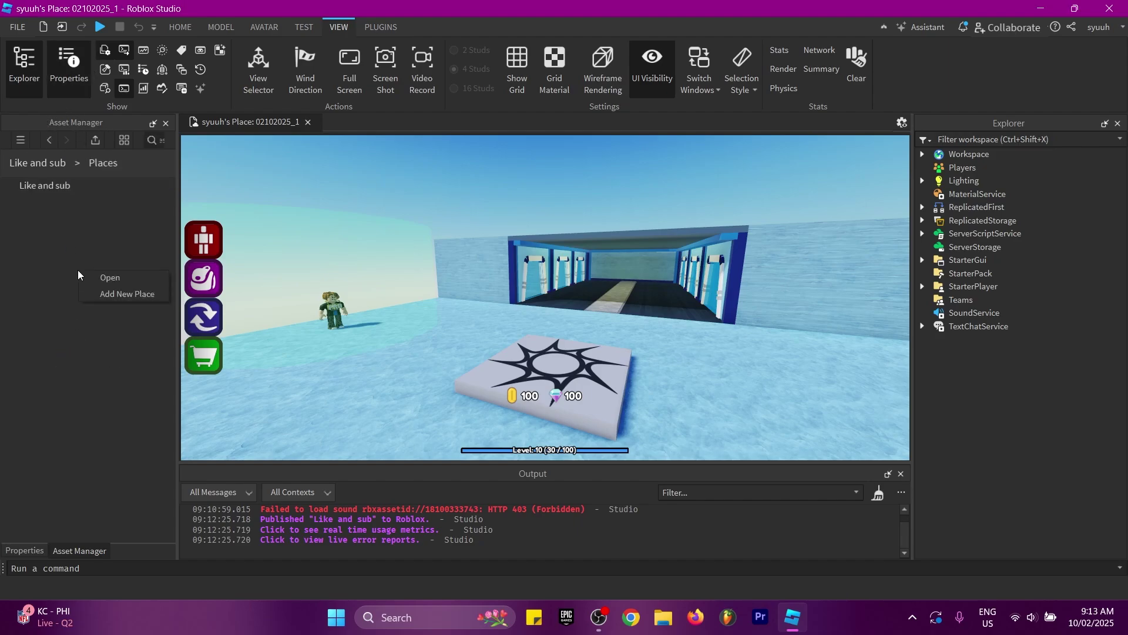
left_click(111, 295)
right_click(101, 203)
left_click(132, 211)
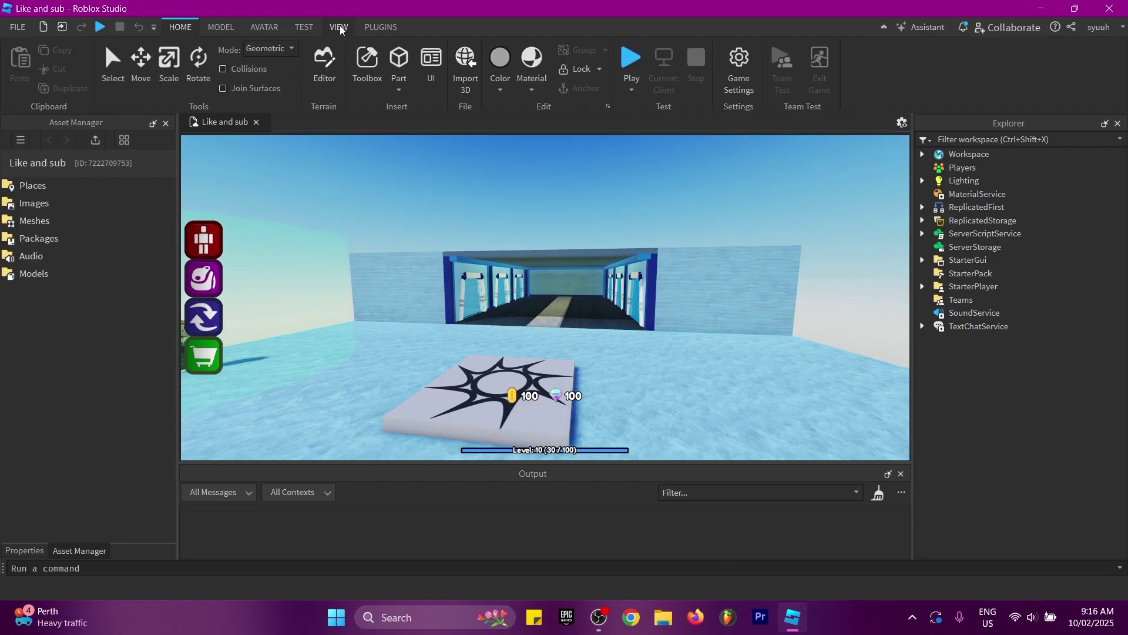
Make sure the Explorer is shown and open the LobbyController script from ServerScriptService.
left_click(340, 27)
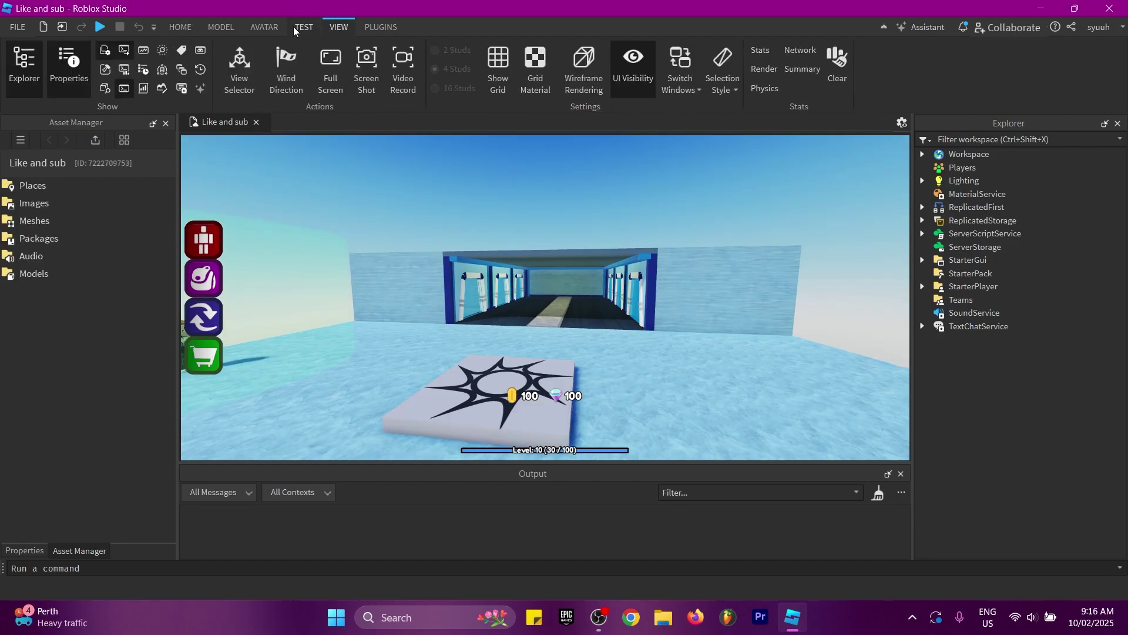
left_click(22, 57)
left_click(22, 58)
left_click(922, 233)
double_click(992, 273)
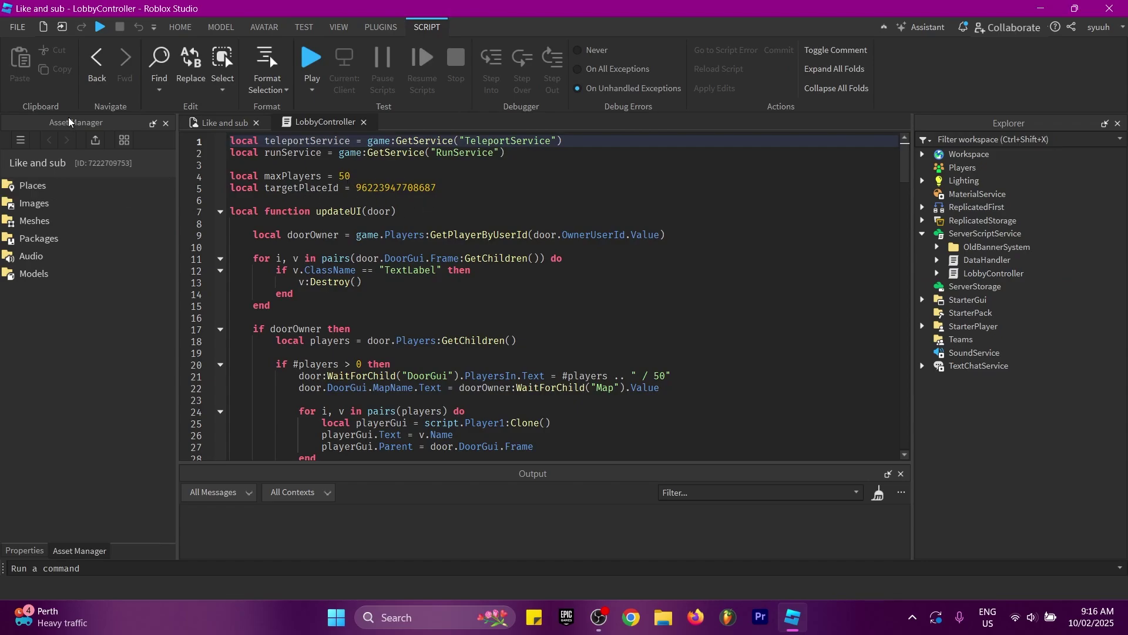
Replace the targetPlaceId in LobbyController with the copied ID of the Like and sub loading place, and publish the change to Roblox.
double_click(57, 186)
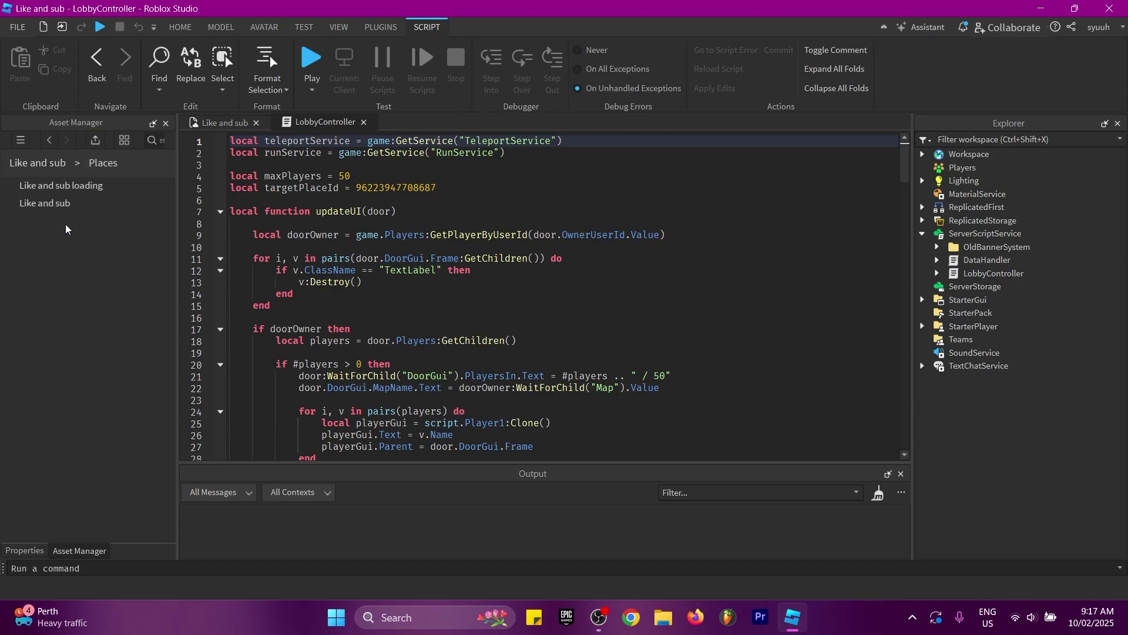
right_click(75, 187)
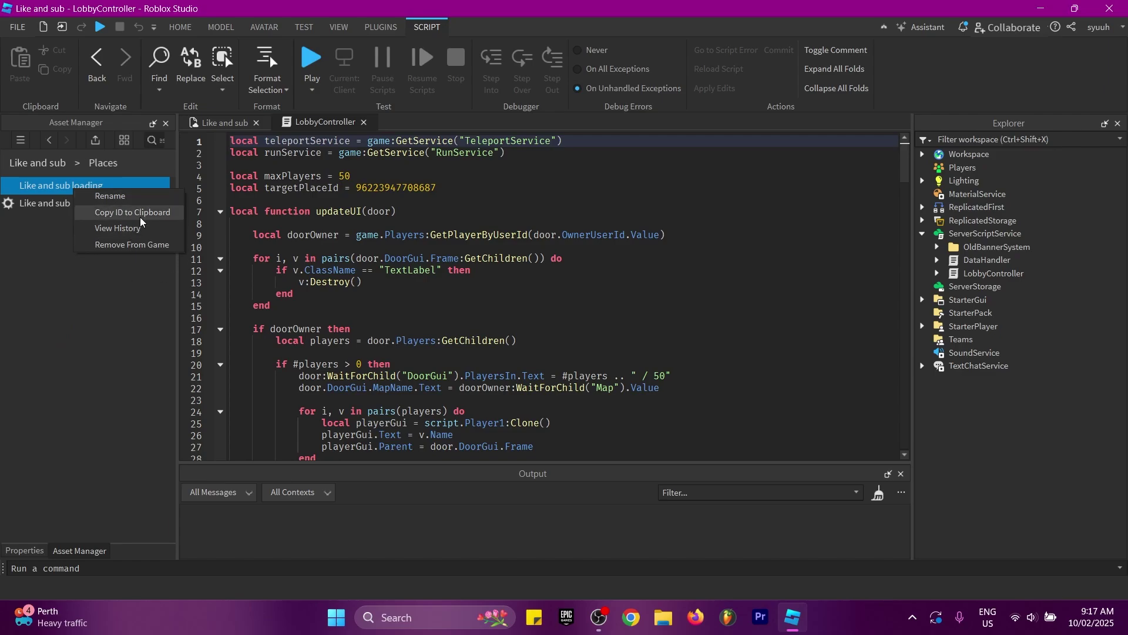
left_click(112, 213)
double_click(360, 188)
key("ctrl+v")
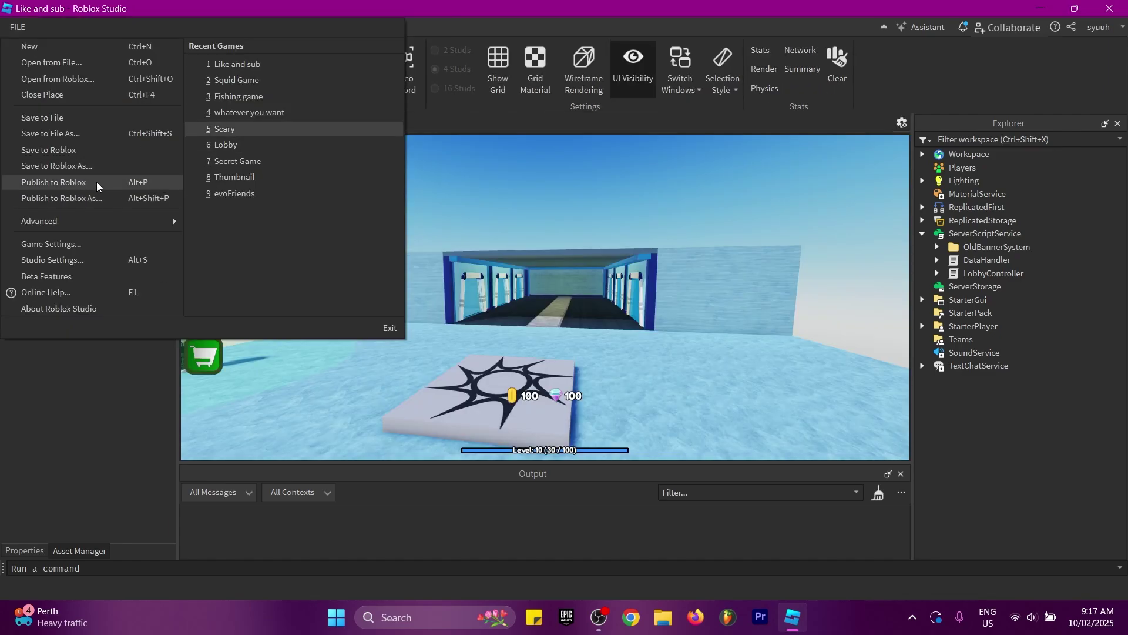
left_click(97, 186)
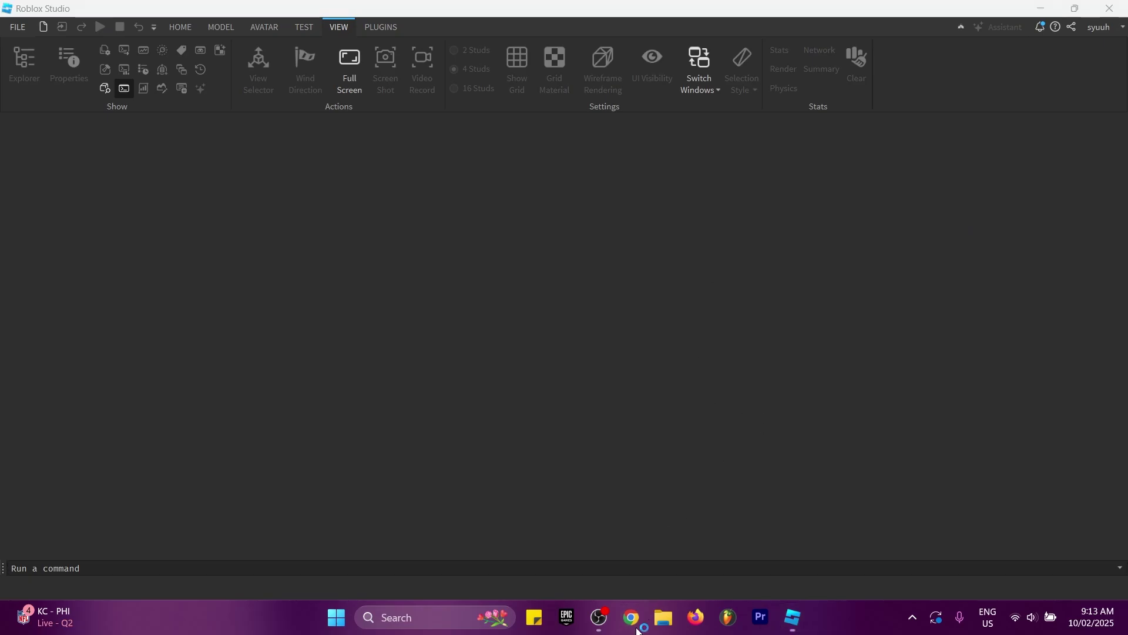
Switch to Chrome and open the kit's Loading-Game place for editing in Roblox Studio.
left_click(642, 624)
left_click(903, 126)
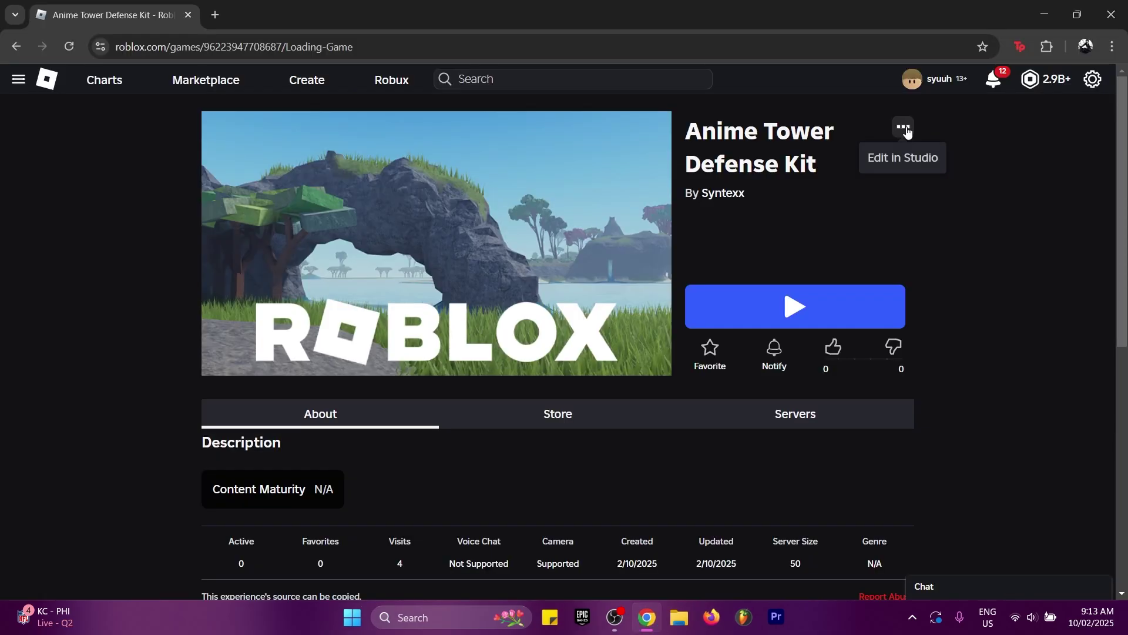
left_click(904, 171)
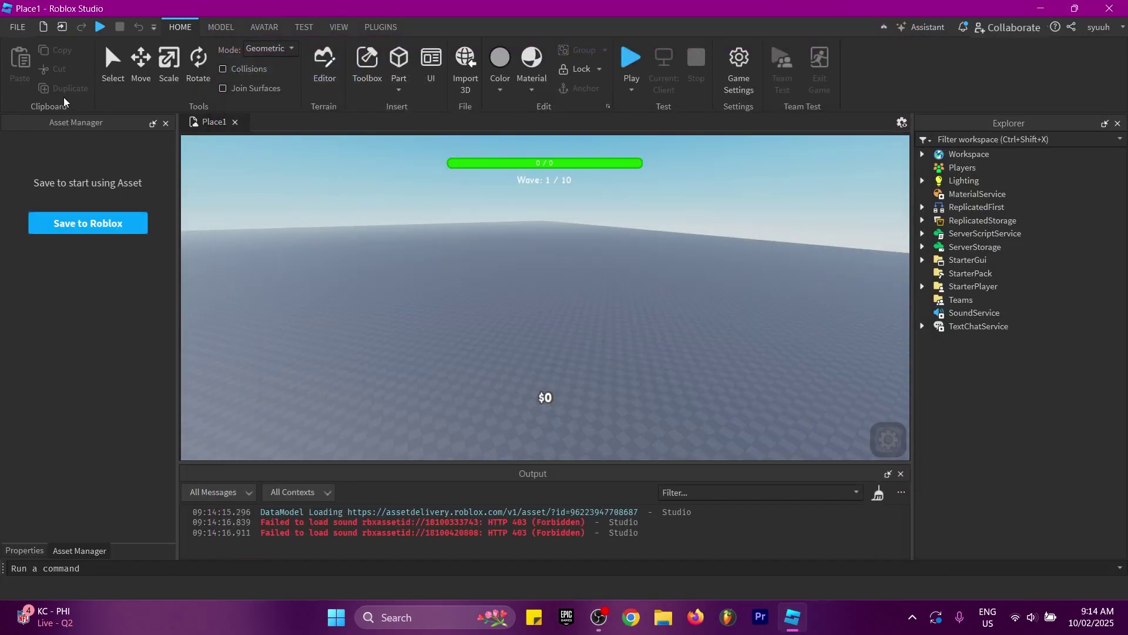
Publish this place over Like and sub loading in the existing Like and sub game, without the asset permissions.
left_click(18, 27)
left_click(53, 182)
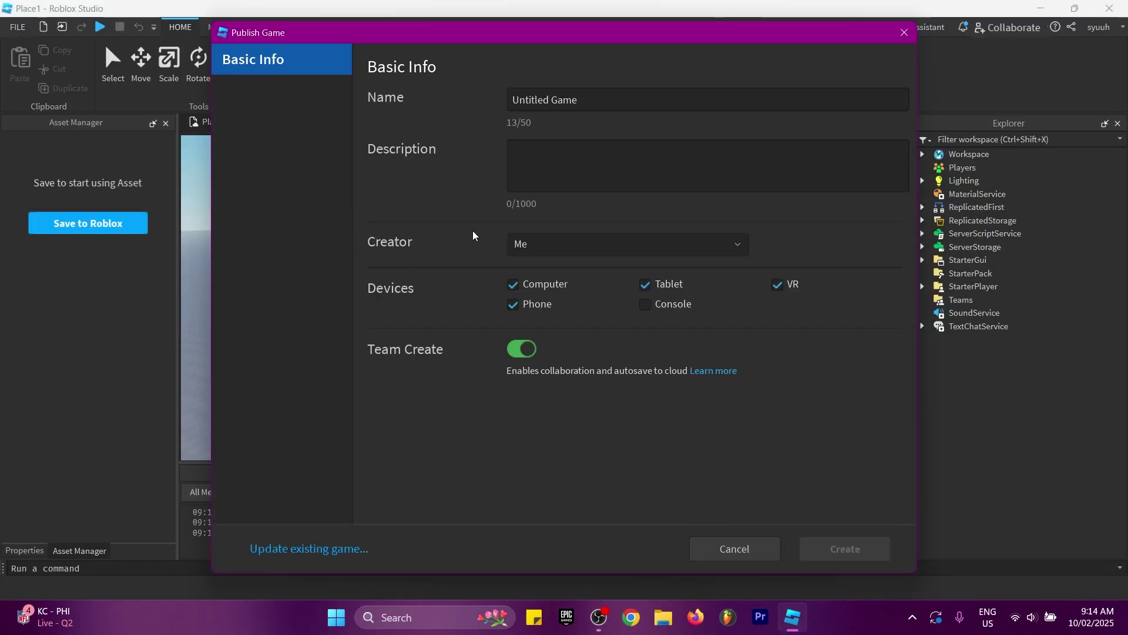
left_click(327, 548)
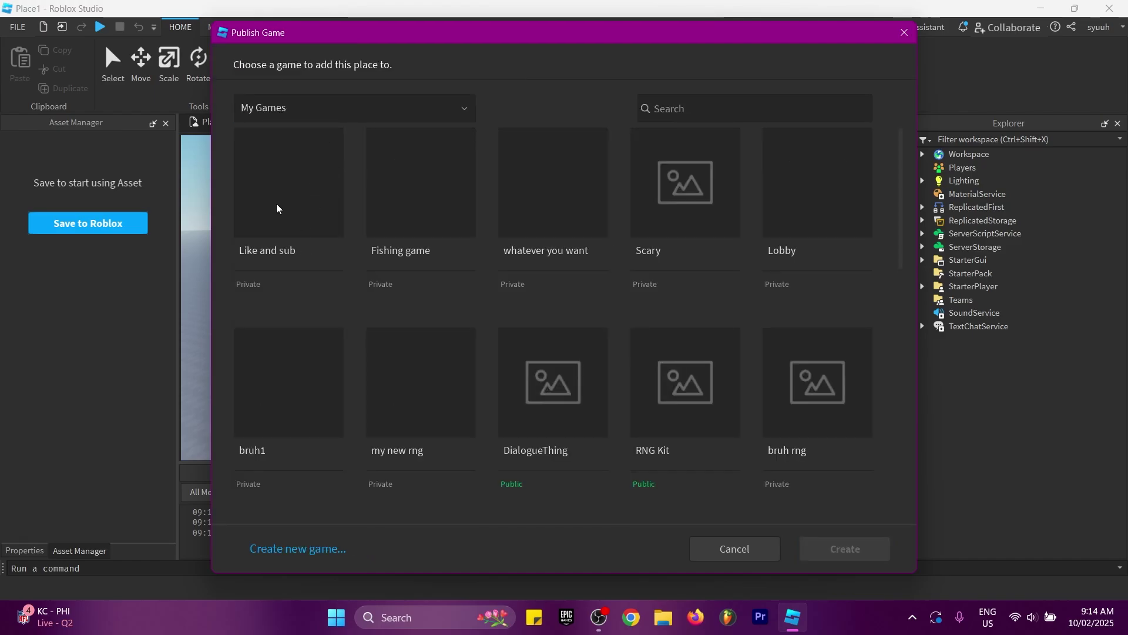
left_click(277, 206)
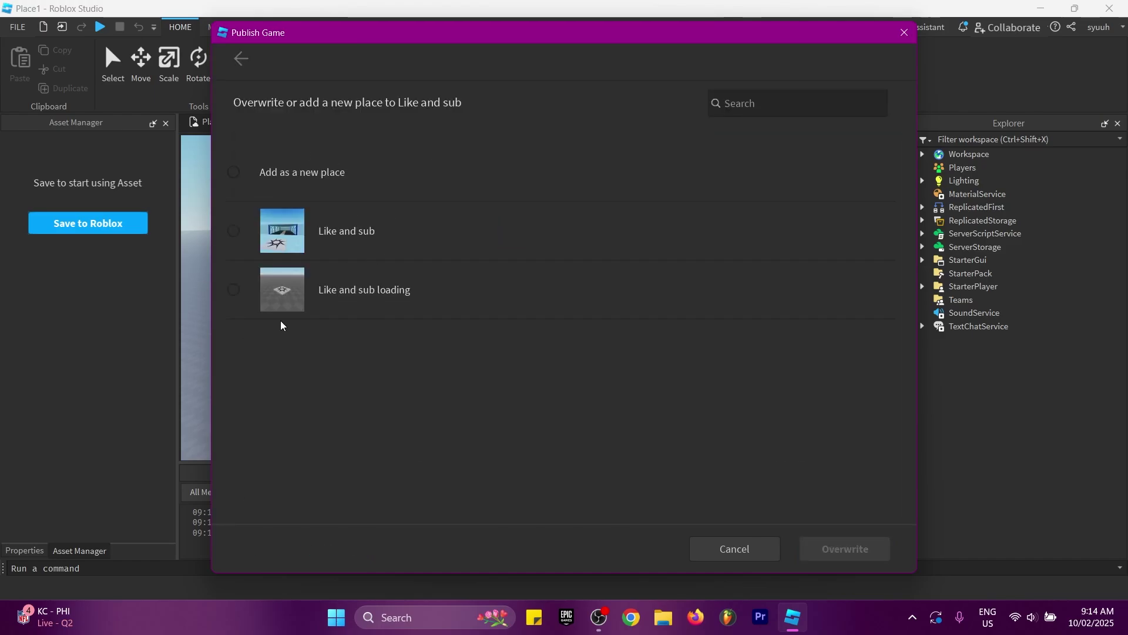
left_click(237, 294)
left_click(846, 556)
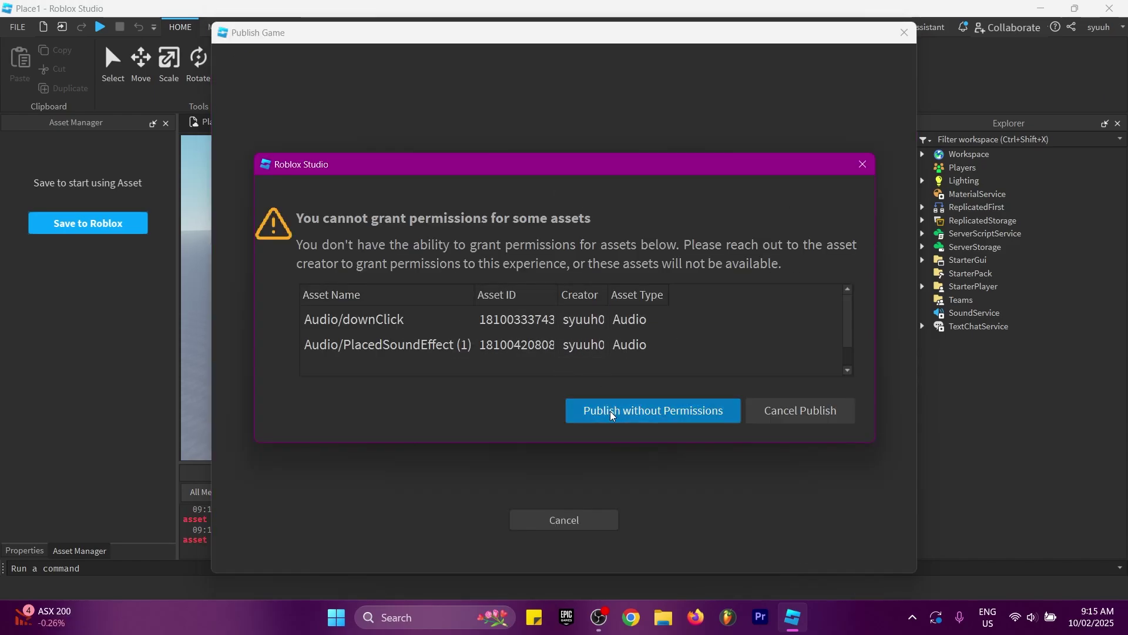
left_click(612, 411)
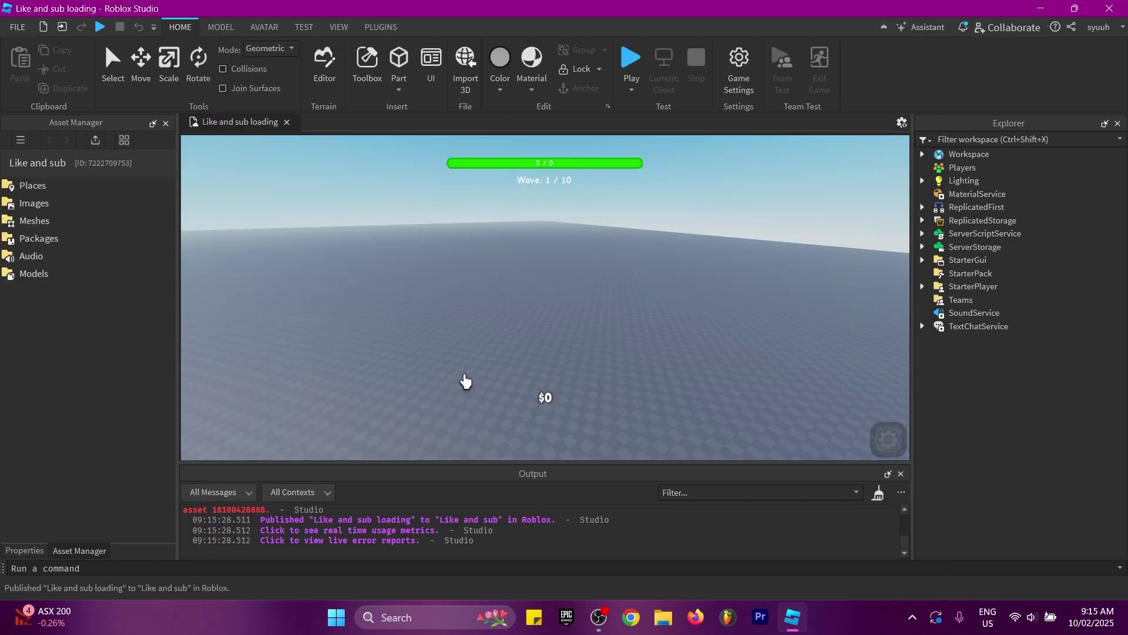
Open the ServerHandler script from ServerScriptService and go to the targetPlaceId line.
left_click(337, 27)
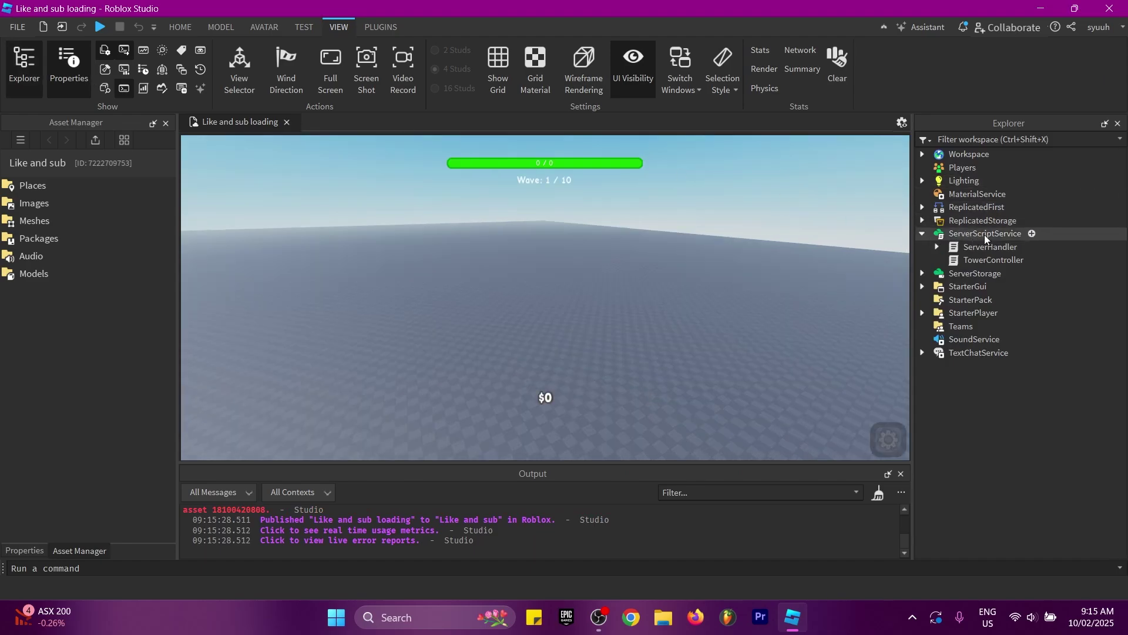
double_click(972, 250)
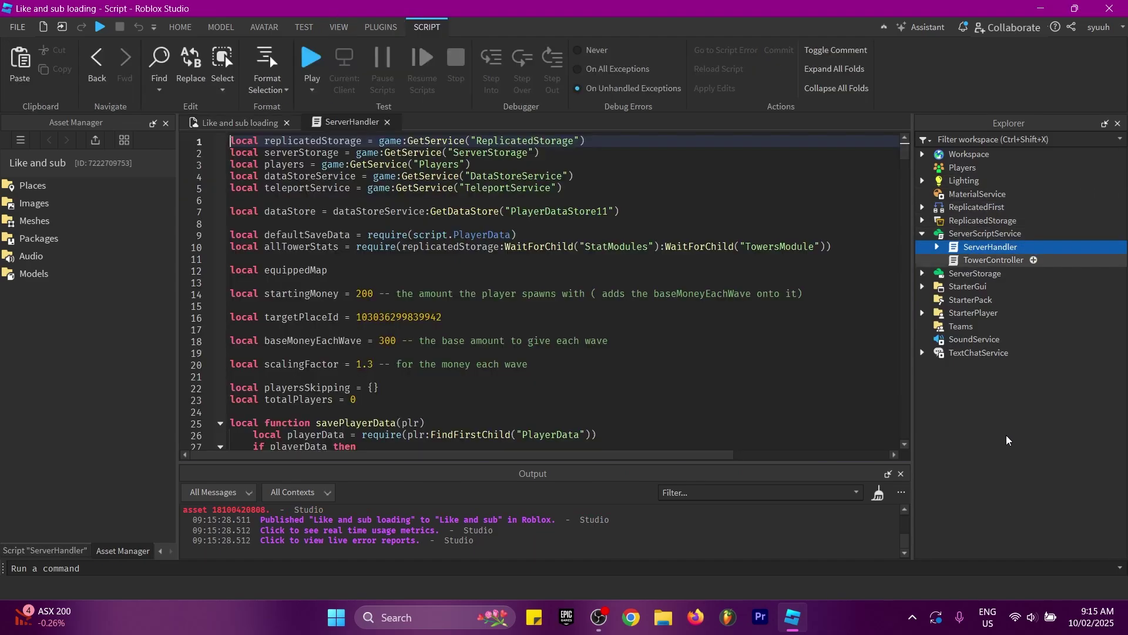
left_click_drag(230, 319, 356, 319)
left_click(456, 319)
left_click(355, 318)
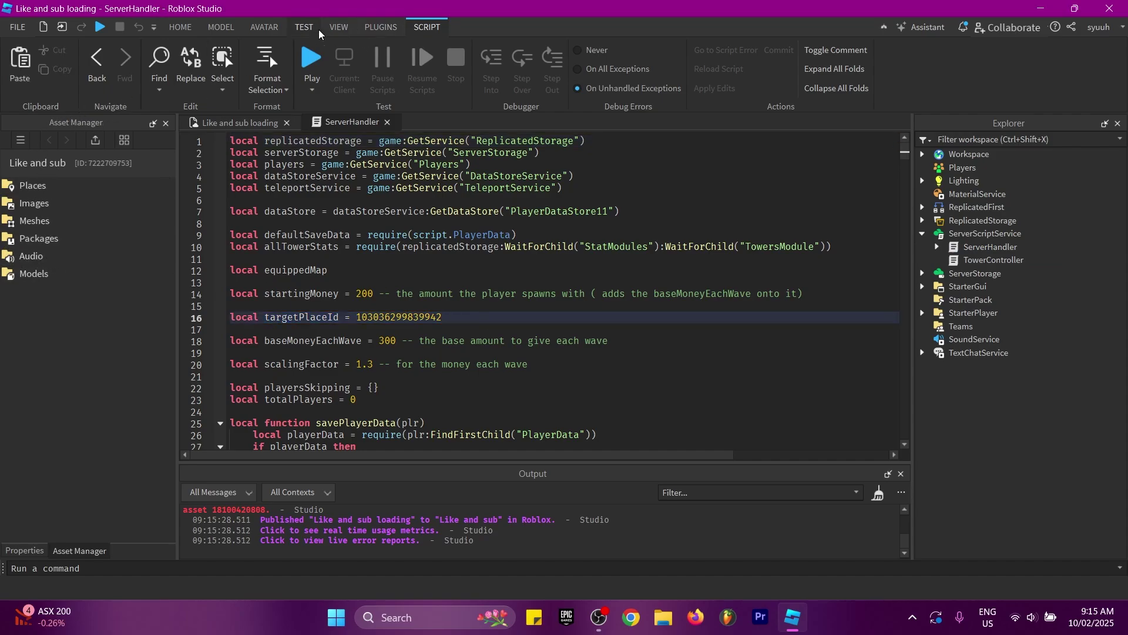
Copy the ID of the Like and sub place and paste it as the targetPlaceId value in ServerHandler.
left_click(339, 27)
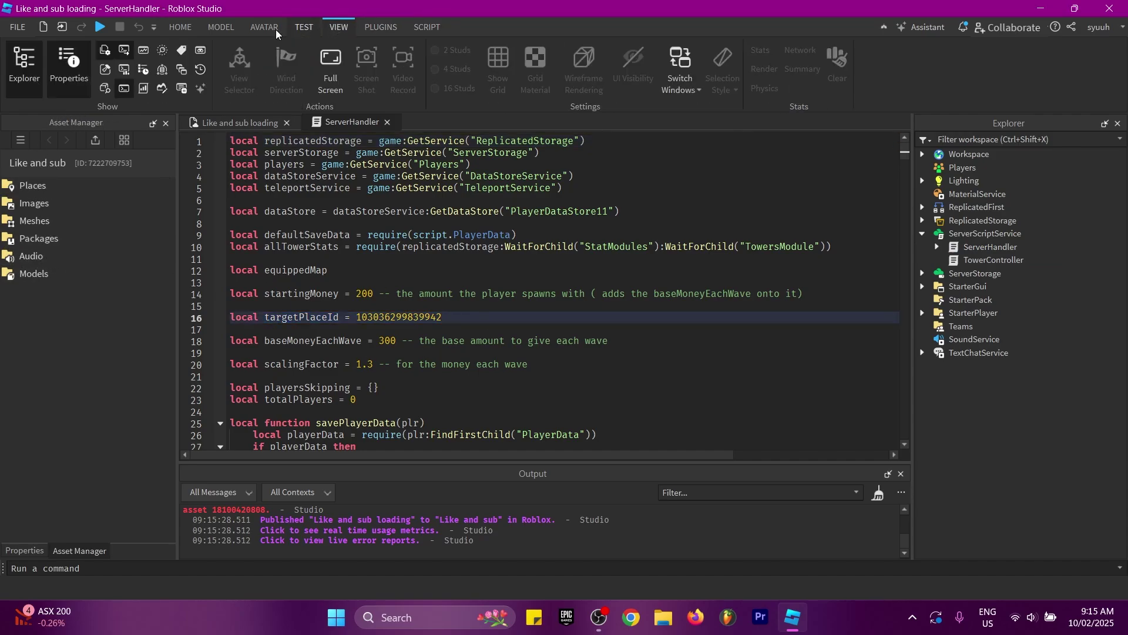
double_click(65, 186)
right_click(65, 187)
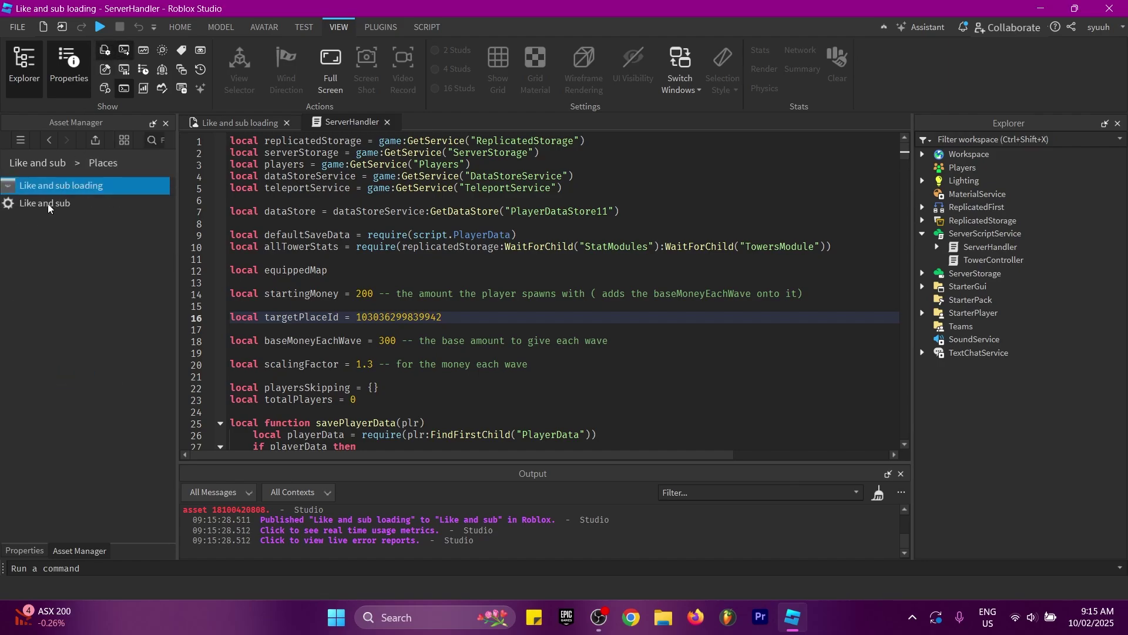
left_click(61, 203)
right_click(64, 205)
left_click(110, 229)
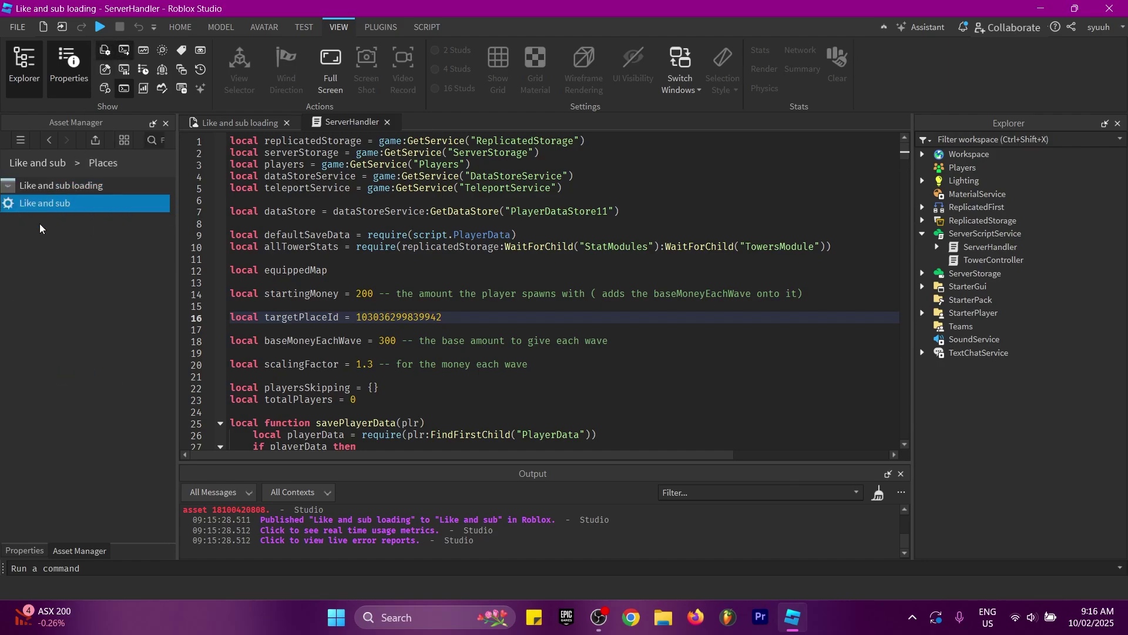
double_click(398, 316)
key("ctrl+v")
Publish the changes in Like and sub loading to Roblox and close its Studio window.
left_click(18, 27)
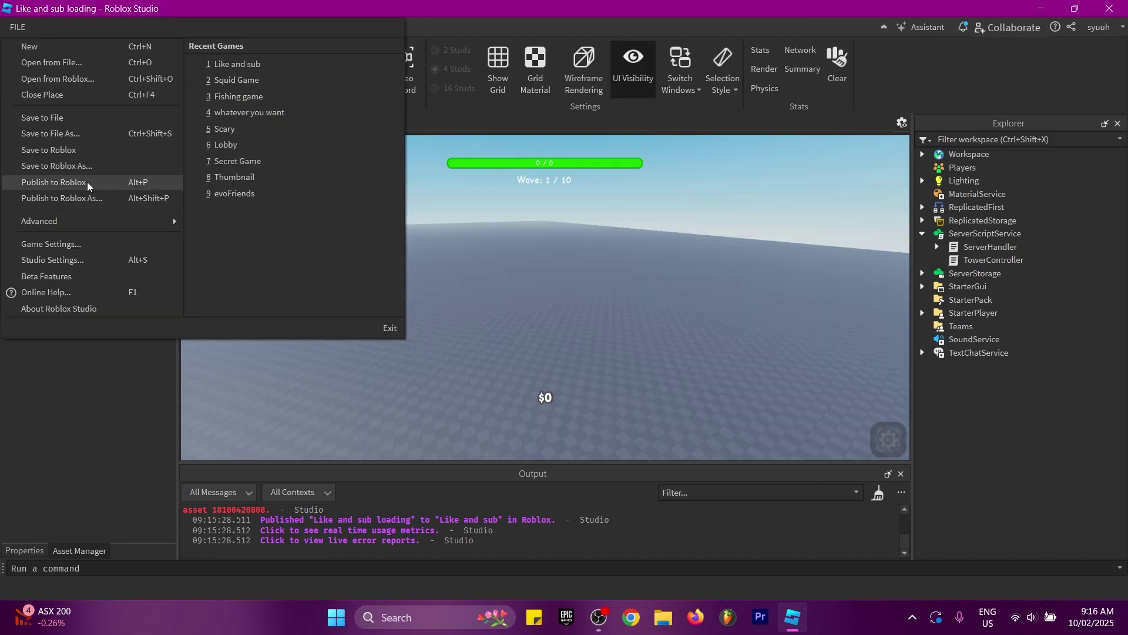
left_click(87, 186)
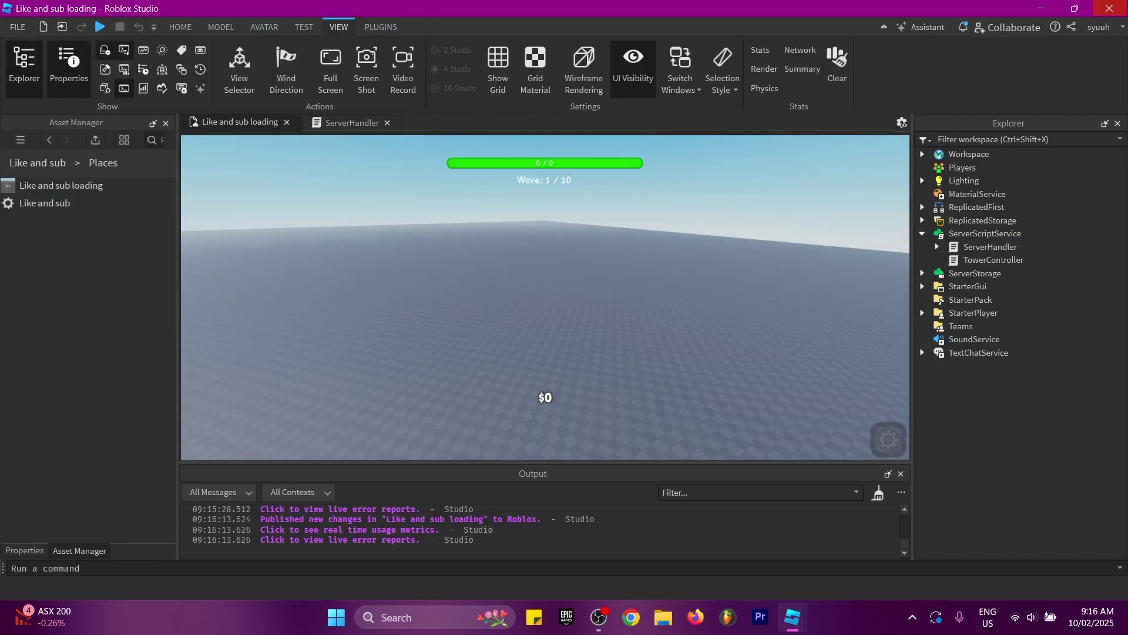
left_click(1110, 7)
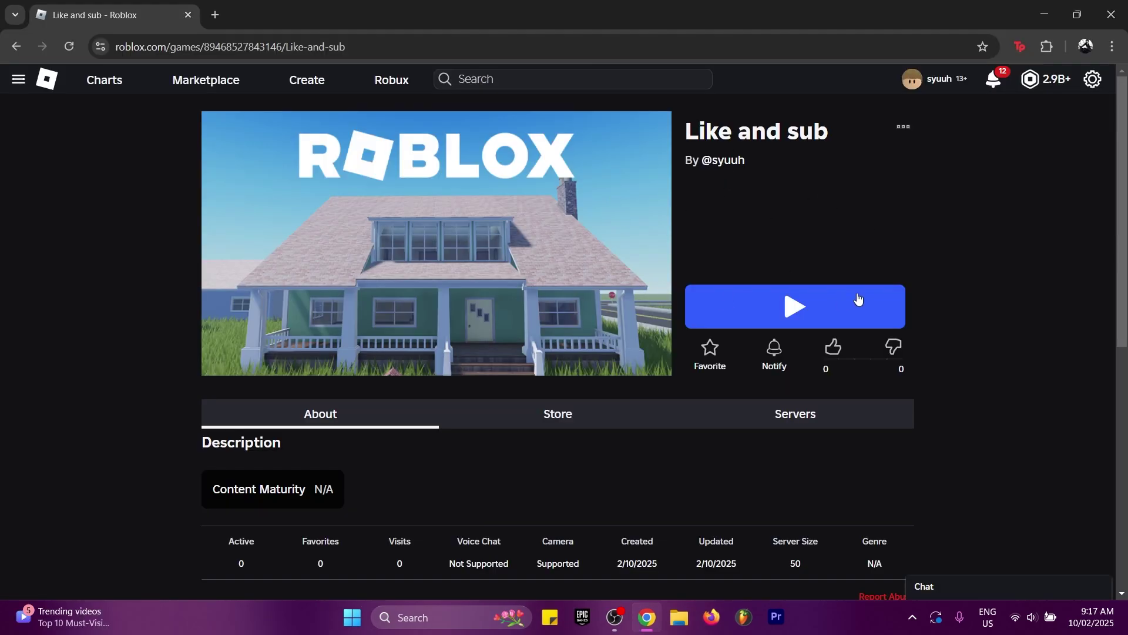
Launch the Like and sub game from its Roblox page, walk around the lobby, and open the tower inventory.
left_click(757, 298)
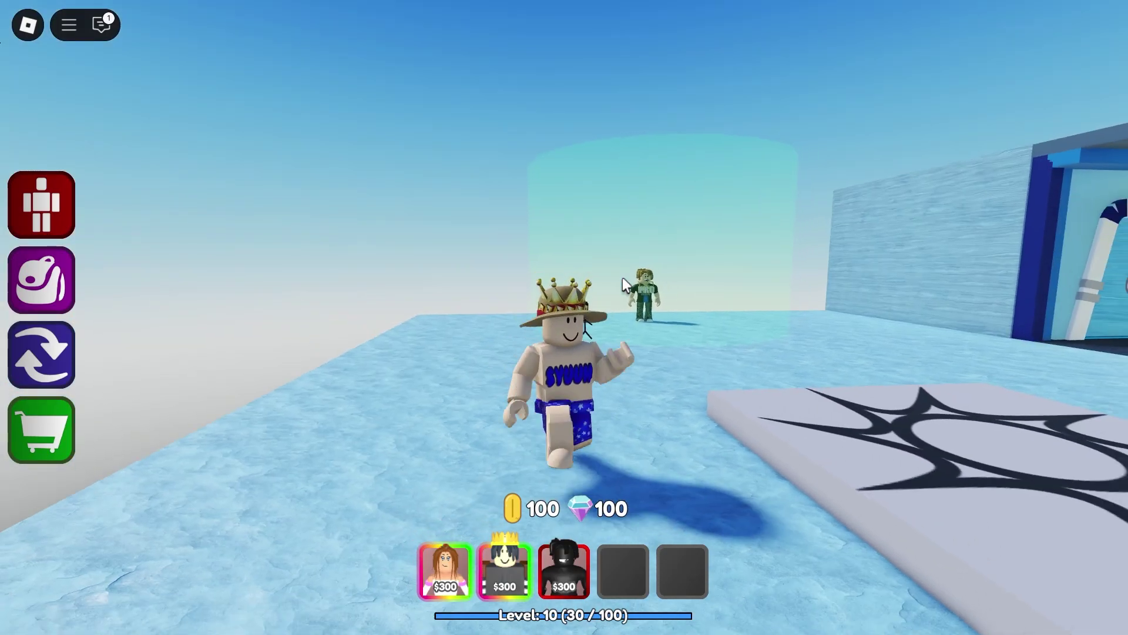
key("d")
key("s")
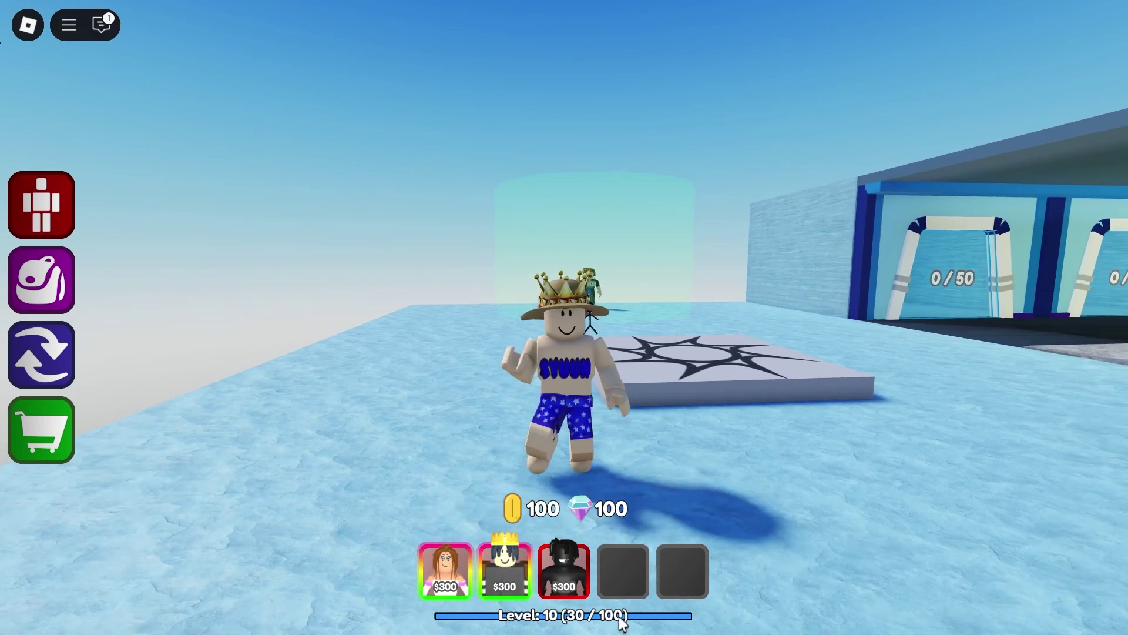
key("w")
left_click(31, 209)
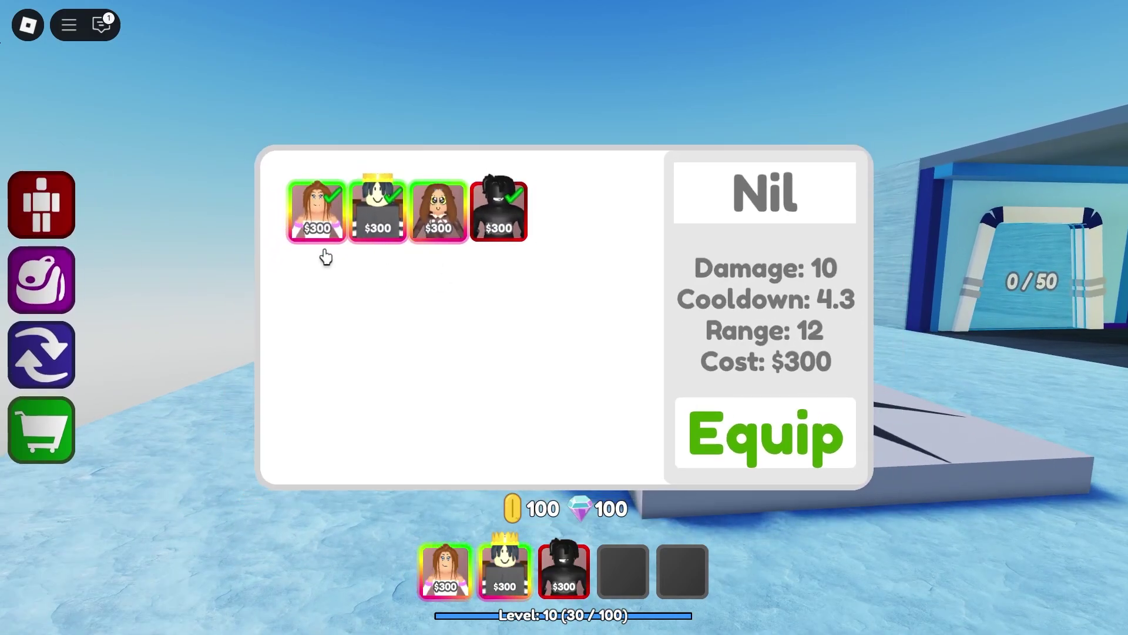
Unequip and re-equip the all-black tower in the inventory, and close the inventory.
left_click(502, 226)
left_click(769, 456)
left_click(764, 447)
left_click(61, 209)
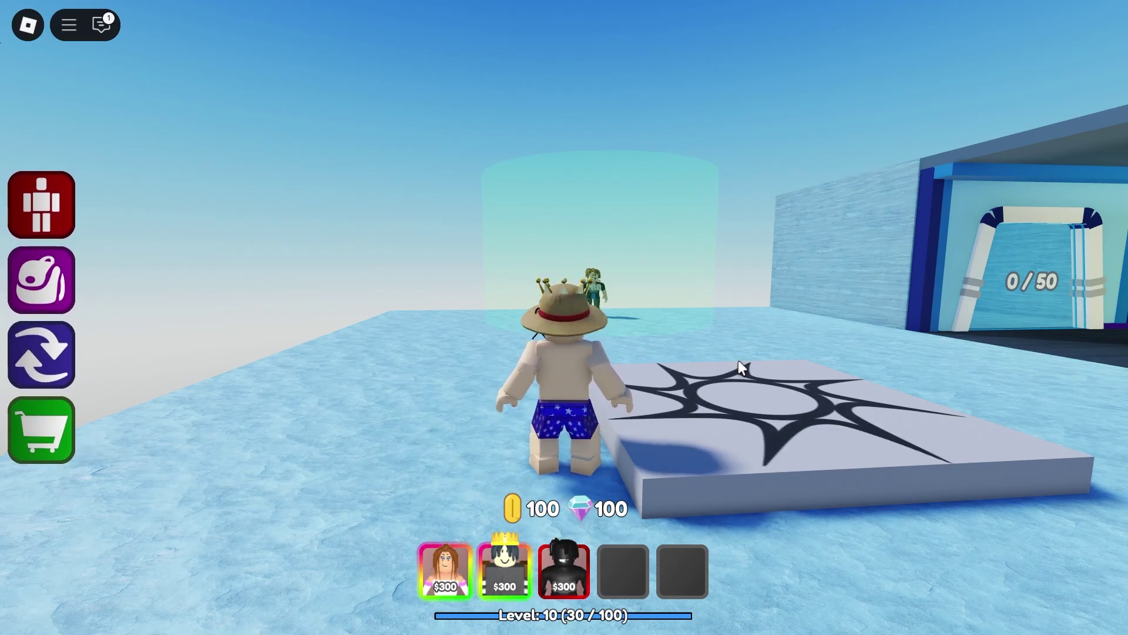
Walk the character across the lobby into the glowing summon area and summon a tower.
key("s")
key("w")
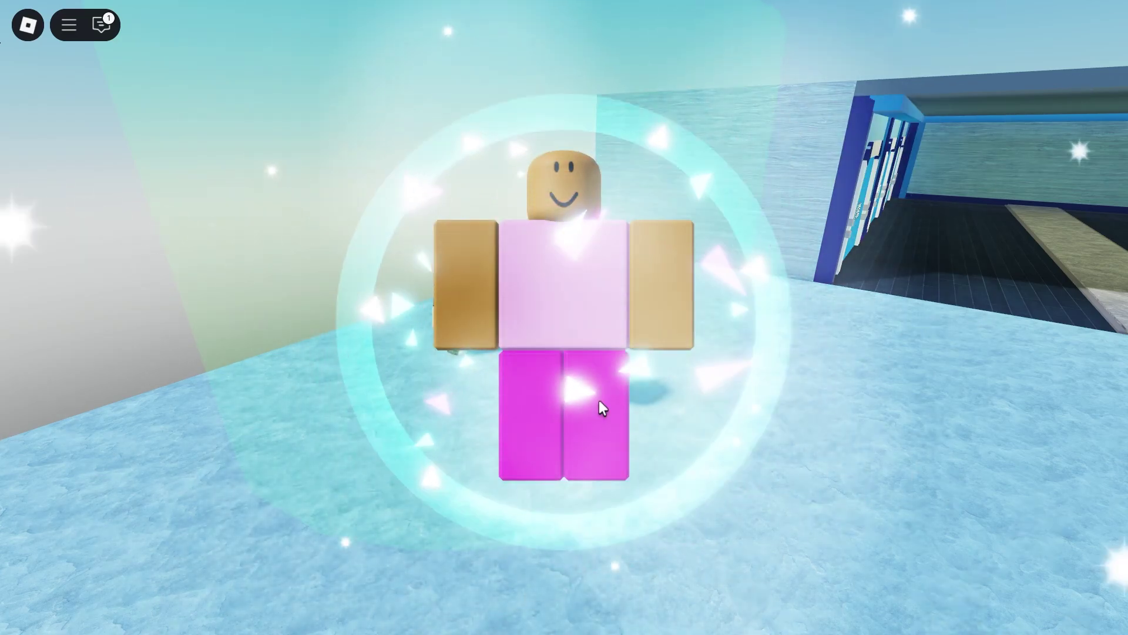
key("s")
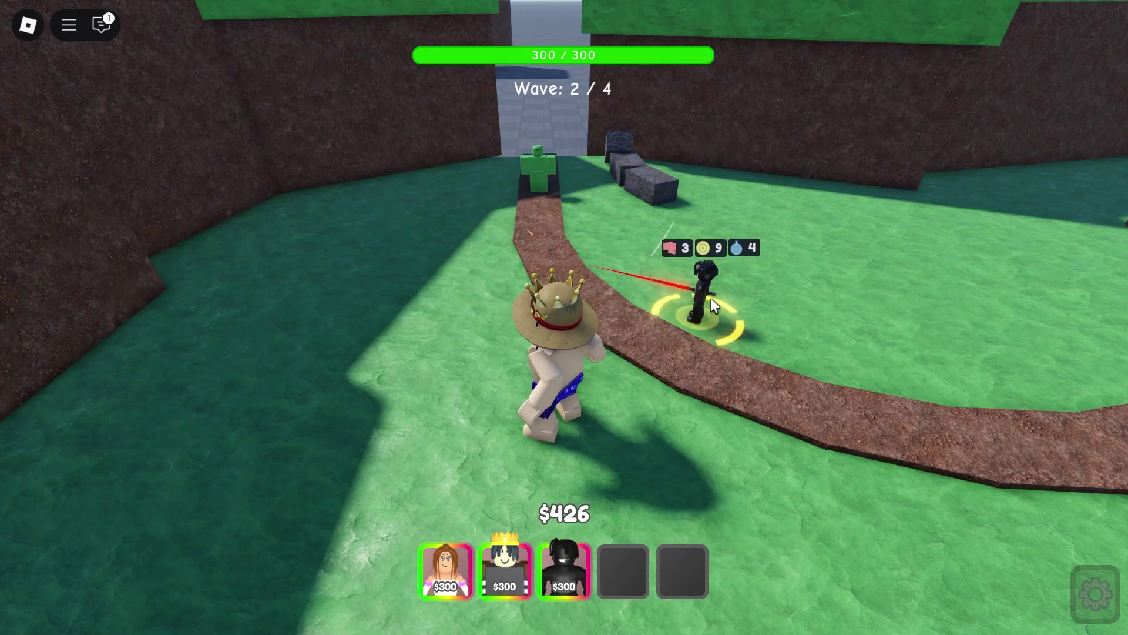
Move along the enemy path in the match and place the long-haired $300 tower beside it.
key("d")
key("w")
right_click_drag(644, 341, 503, 457)
key("space")
key("a")
left_click(450, 570)
key("d")
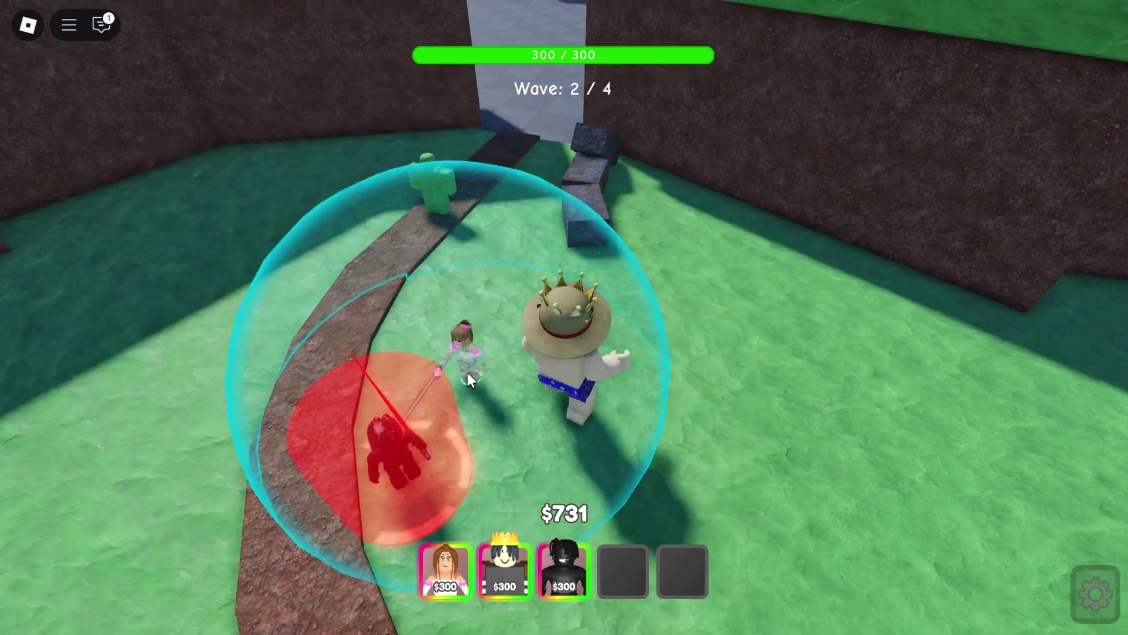
key("a")
left_click(476, 331)
key("a")
key("w")
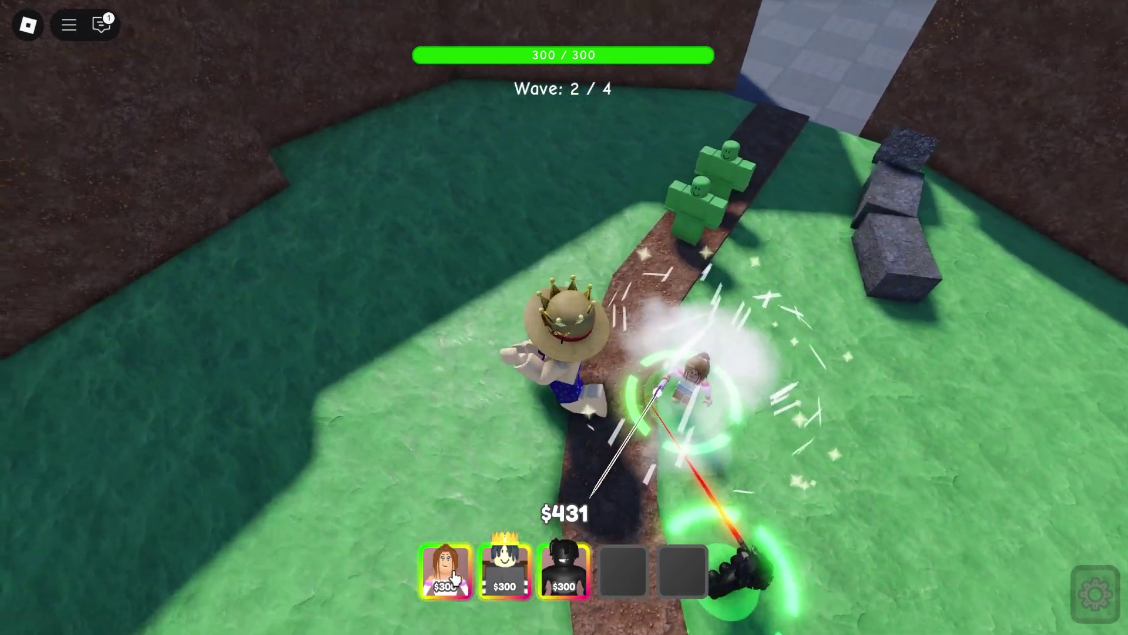
Place another long-haired $300 tower farther up the enemy path.
left_click(449, 571)
left_click(655, 301)
key("s")
right_click_drag(646, 435, 639, 422)
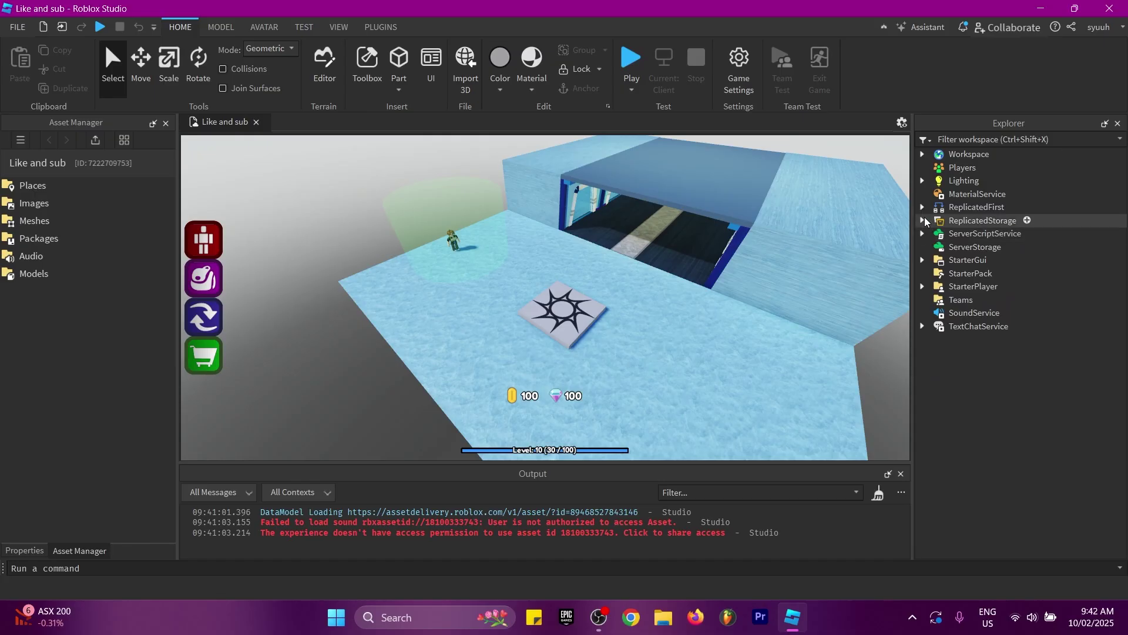
Examine the contents of the Grass map in the Maps folder of ReplicatedStorage, and collapse the Maps folder.
left_click(923, 221)
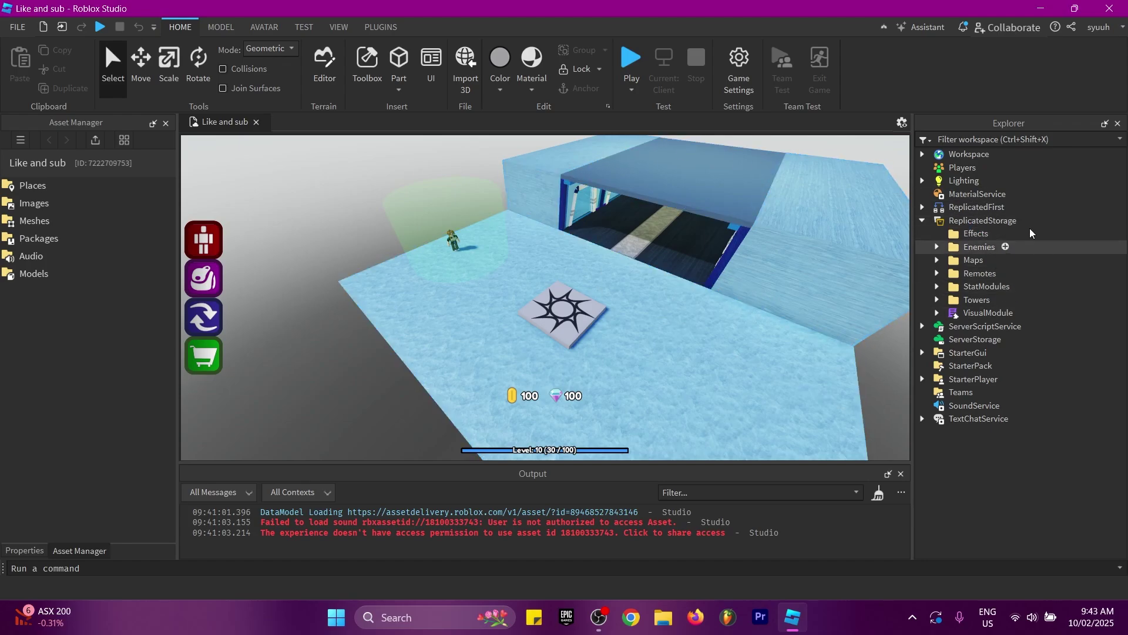
double_click(970, 261)
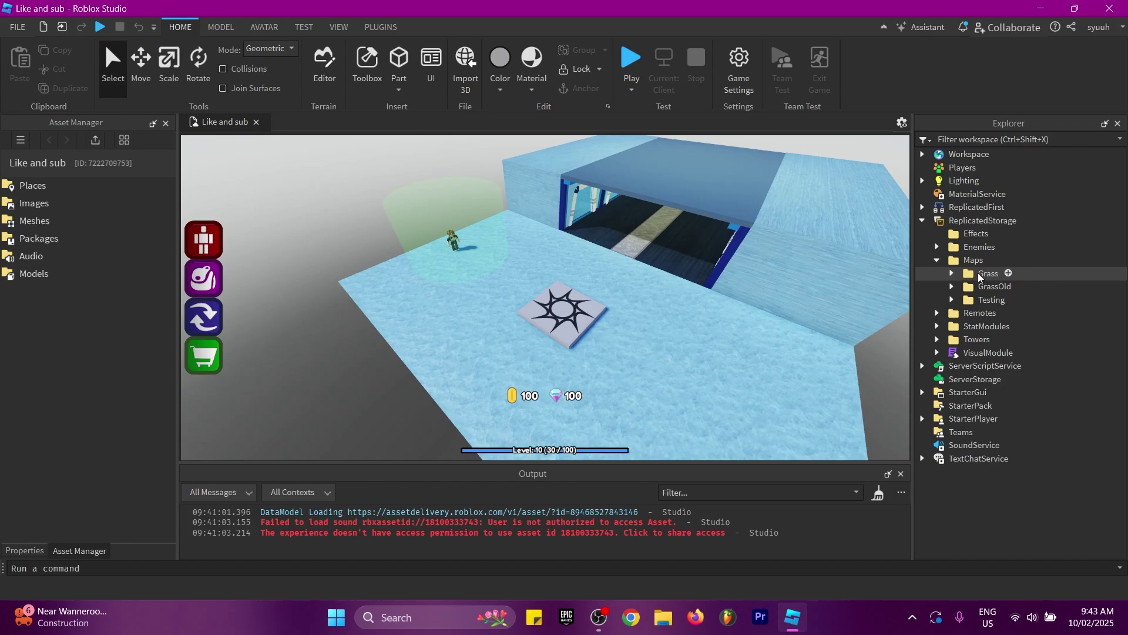
left_click(952, 274)
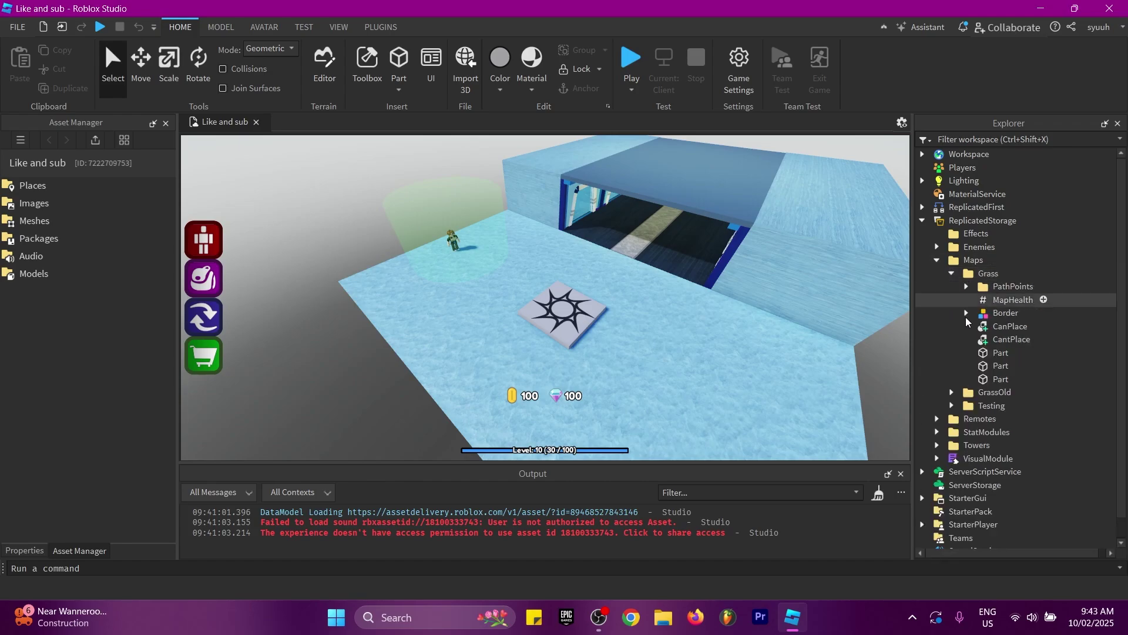
left_click(939, 261)
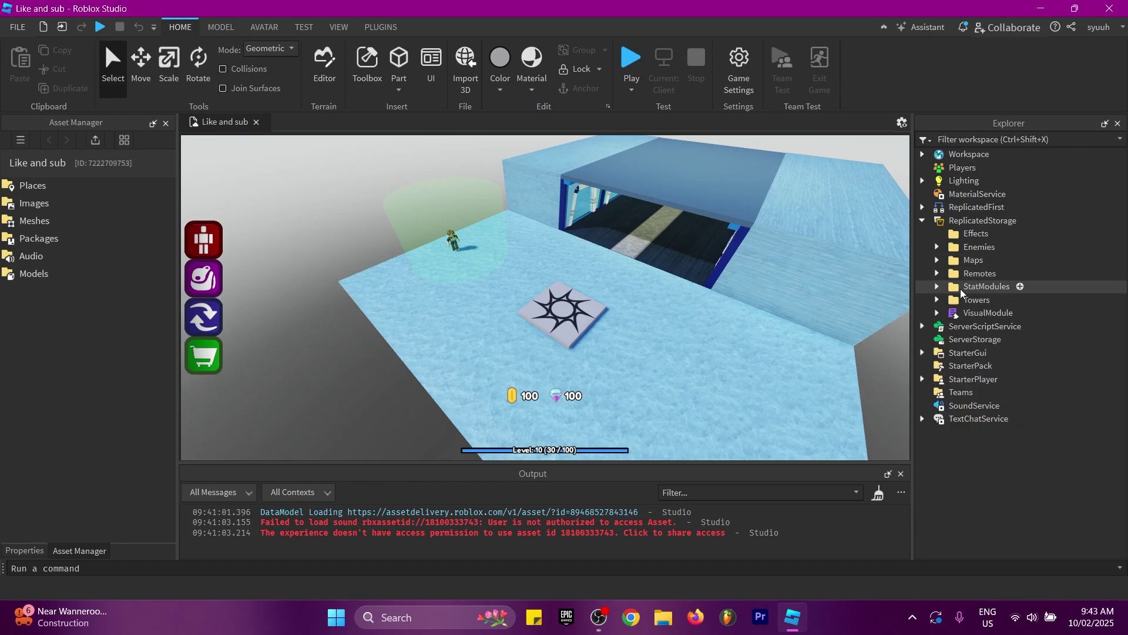
Open the TowersModule script from StatModules in ReplicatedStorage and go to the Elires tower entry.
left_click(939, 288)
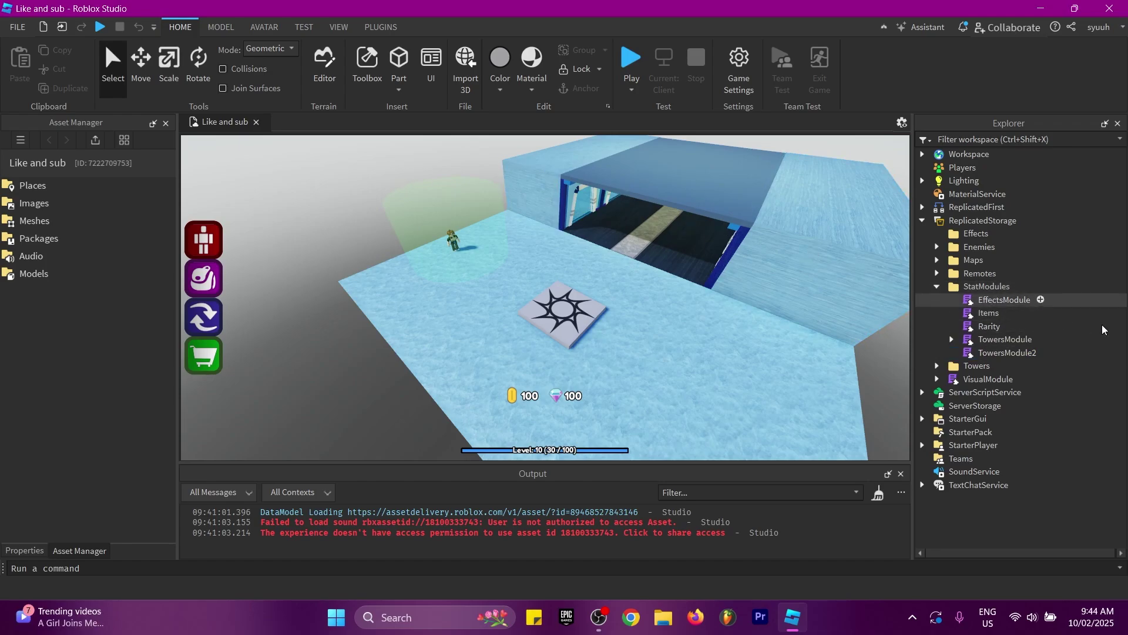
double_click(992, 339)
scroll(411, 265, "down", 9)
left_click(298, 186)
left_click(269, 200)
scroll(269, 201, "down", 1)
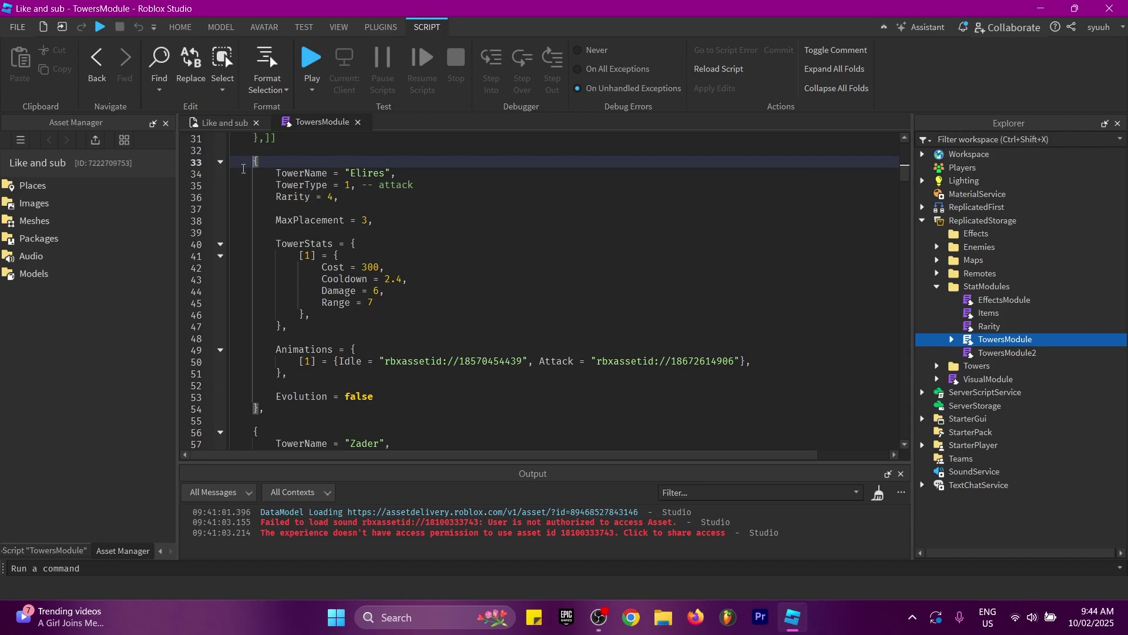
Review the Elires entry in TowersModule, especially its tower name, type and rarity, comparing it with the entries around it.
left_click_drag(265, 409, 254, 161)
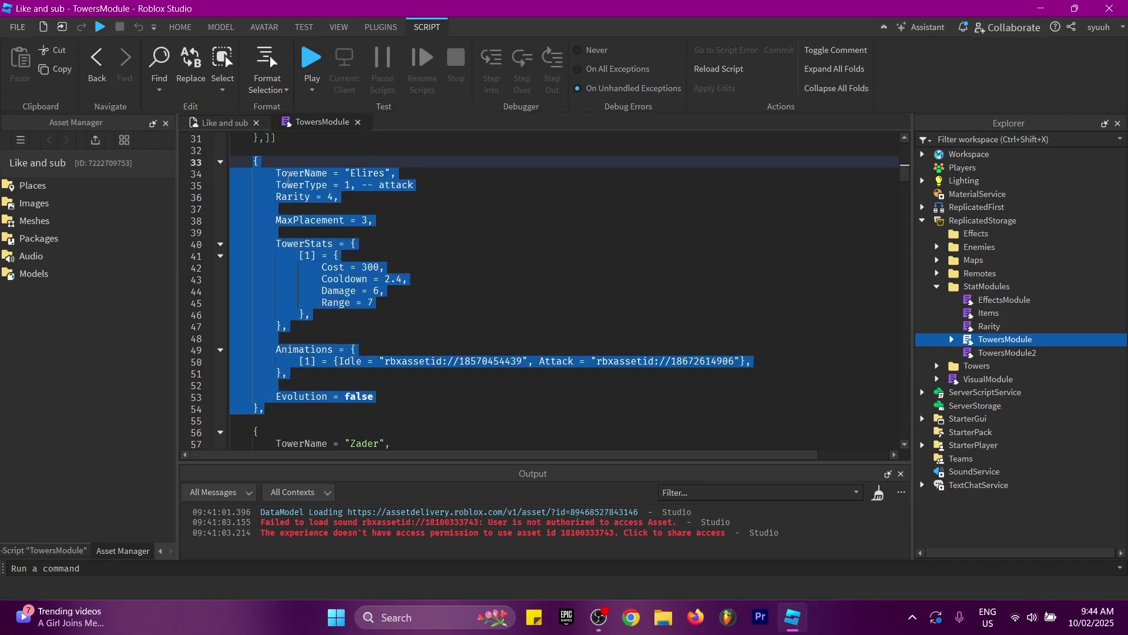
scroll(352, 206, "up", 10)
scroll(373, 227, "down", 20)
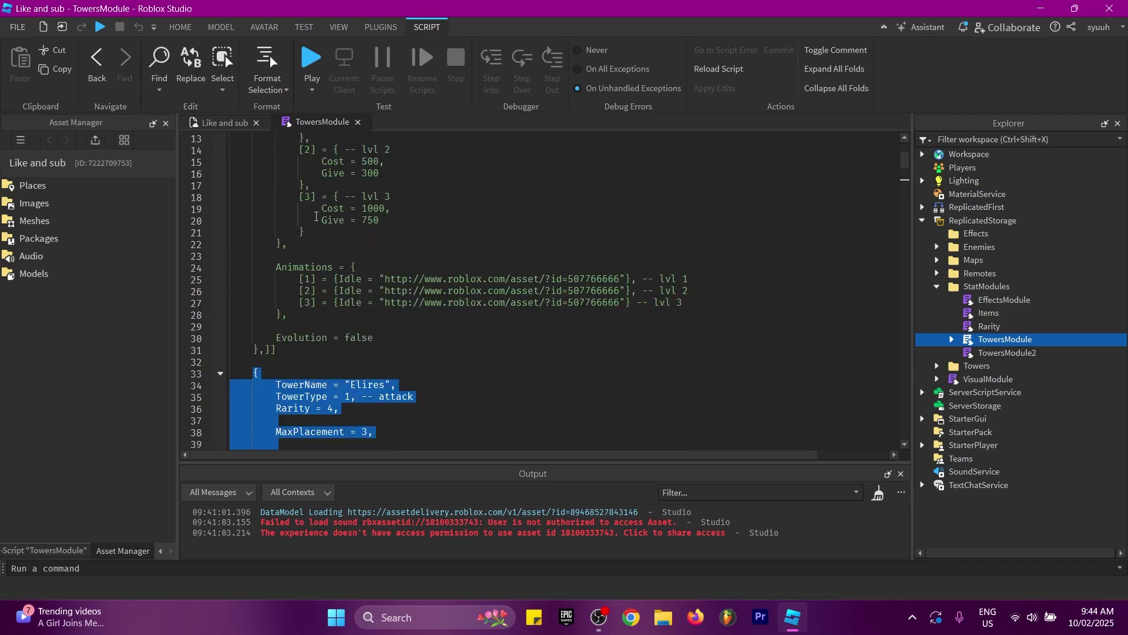
left_click_drag(277, 174, 552, 390)
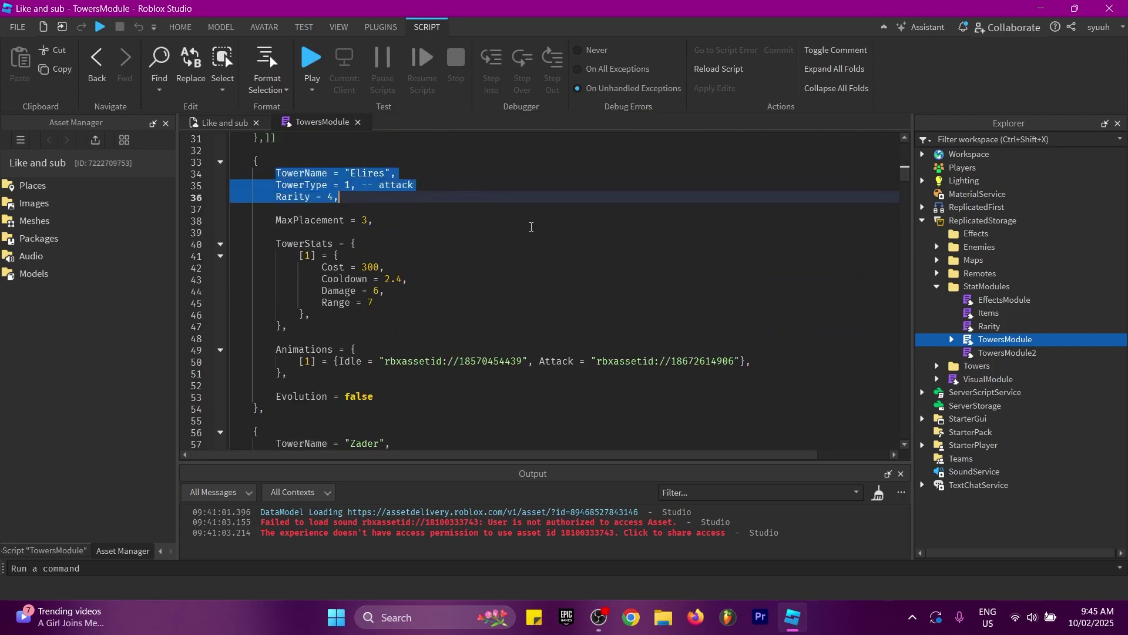
left_click(547, 385)
scroll(359, 249, "up", 2)
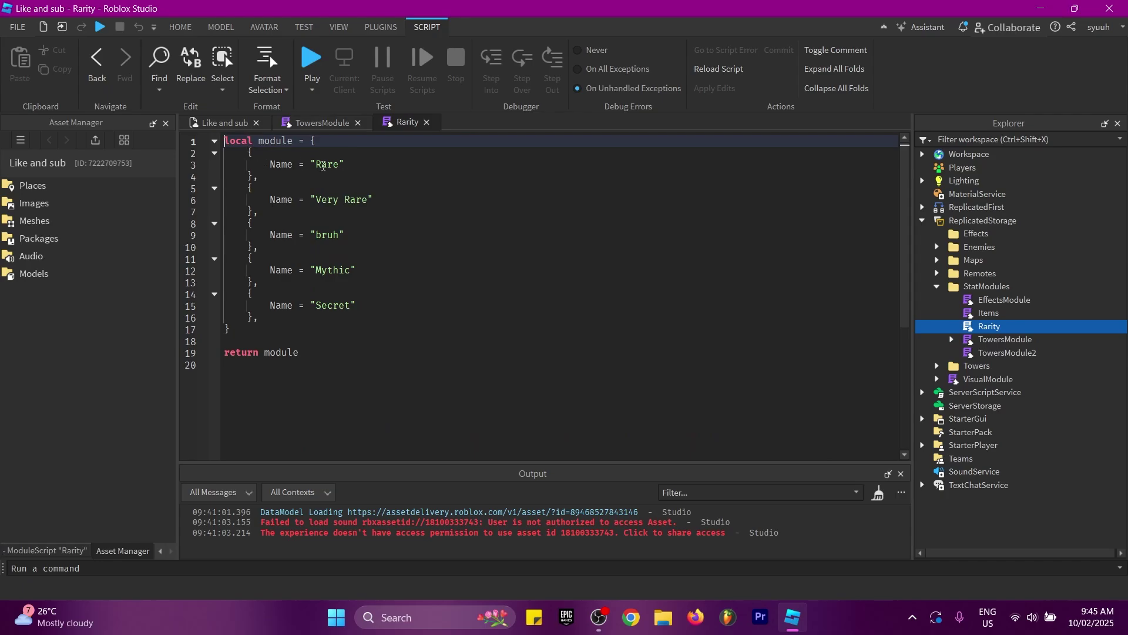
Examine the MaxPlacement line and the cost, cooldown, damage and range stats of the Elires tower.
left_click(272, 292)
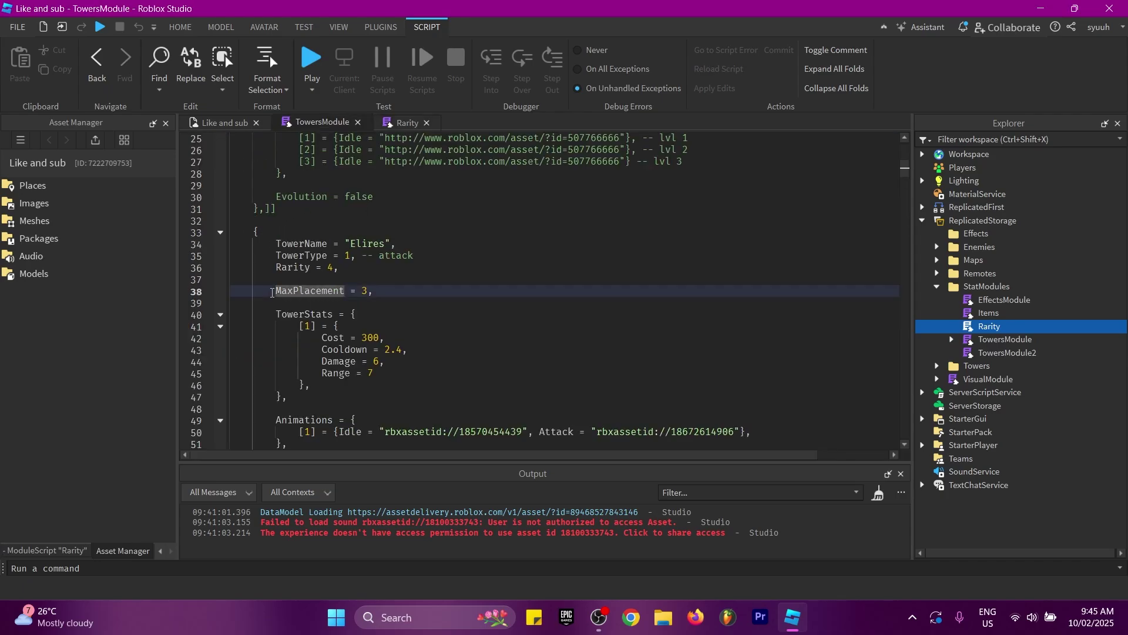
left_click_drag(272, 292, 417, 296)
left_click(418, 296)
scroll(405, 288, "down", 2)
left_click_drag(274, 244, 453, 301)
left_click(451, 298)
left_click_drag(321, 267, 474, 288)
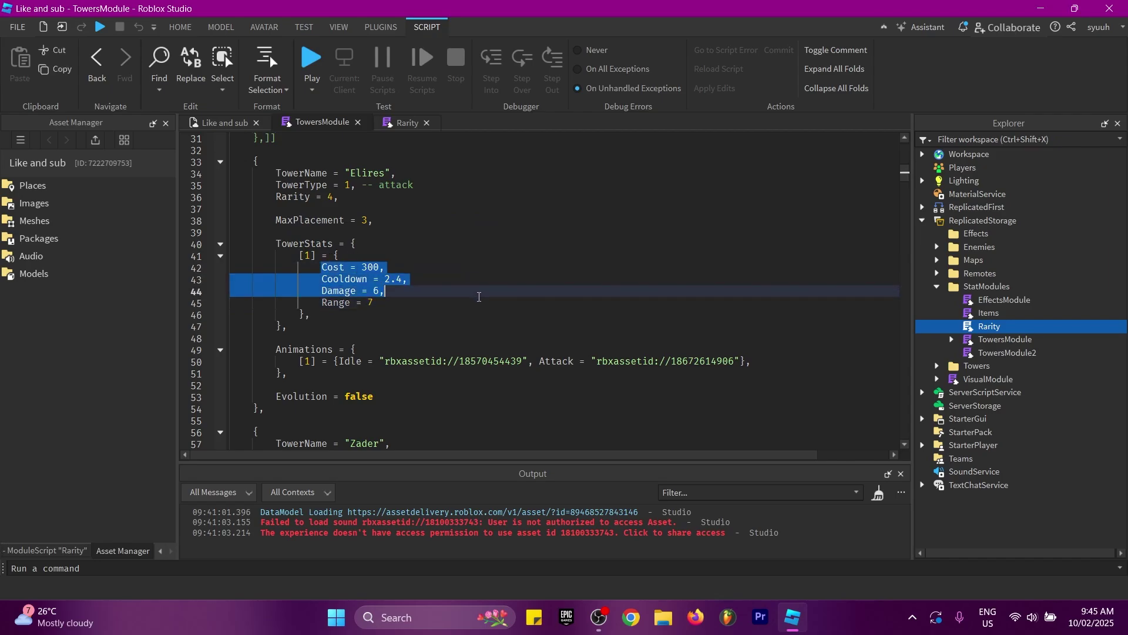
key("Down")
key("Down")
Duplicate the Elires level 1 stats block, number the copy [2], and delete the copy again.
left_click_drag(295, 255, 344, 315)
key("ctrl+c")
left_click(347, 312)
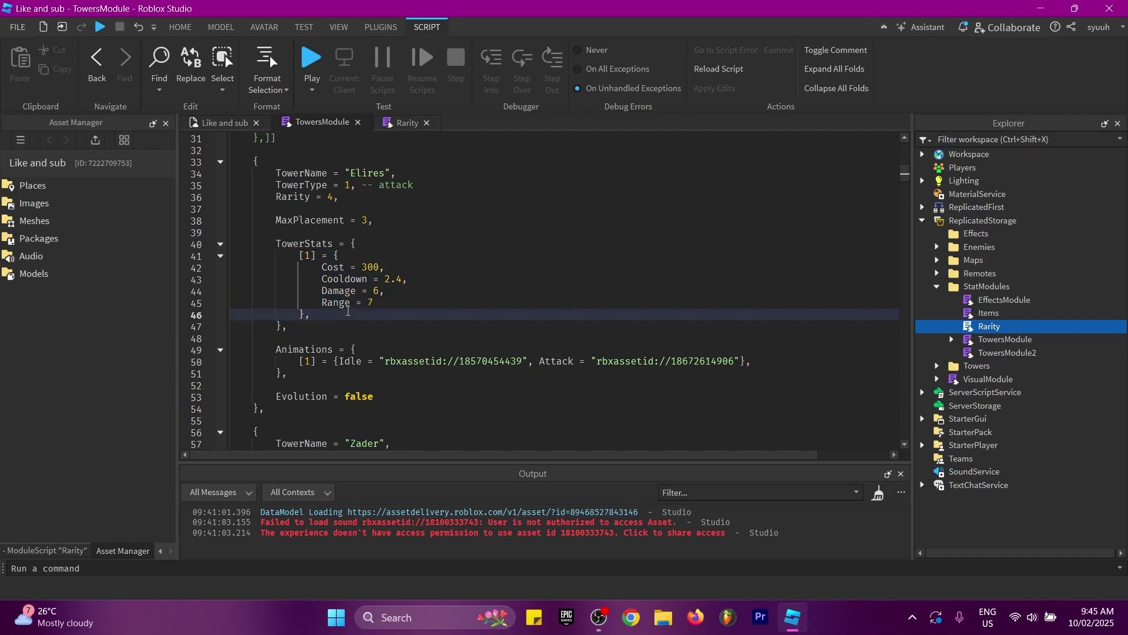
key("ctrl+v")
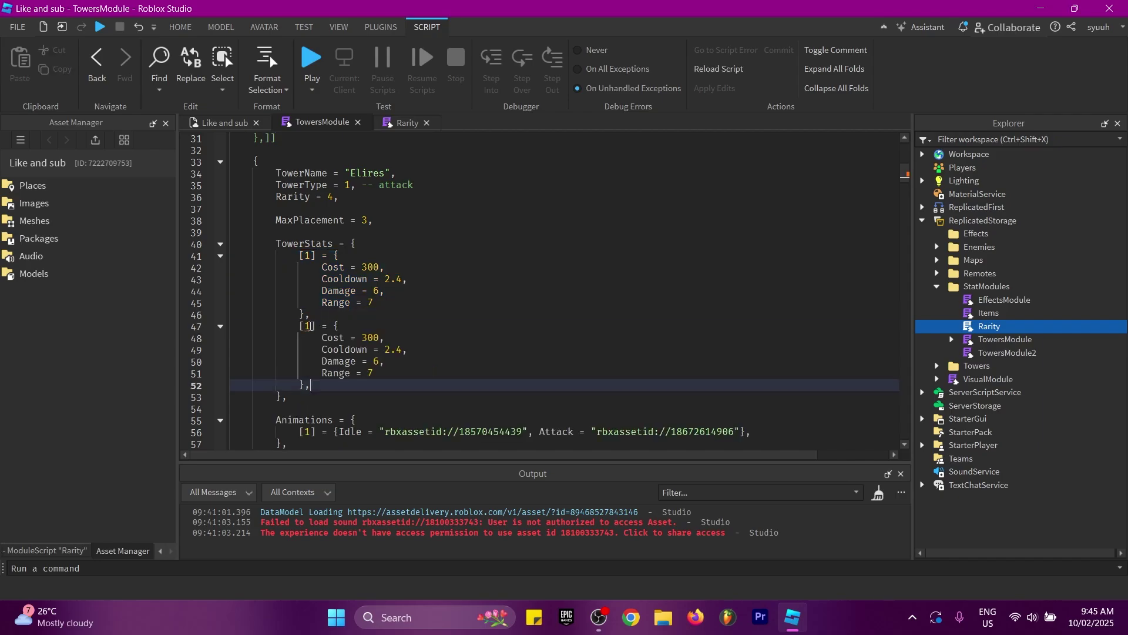
double_click(308, 326)
type("2")
left_click_drag(312, 386, 209, 328)
key("BackSpace")
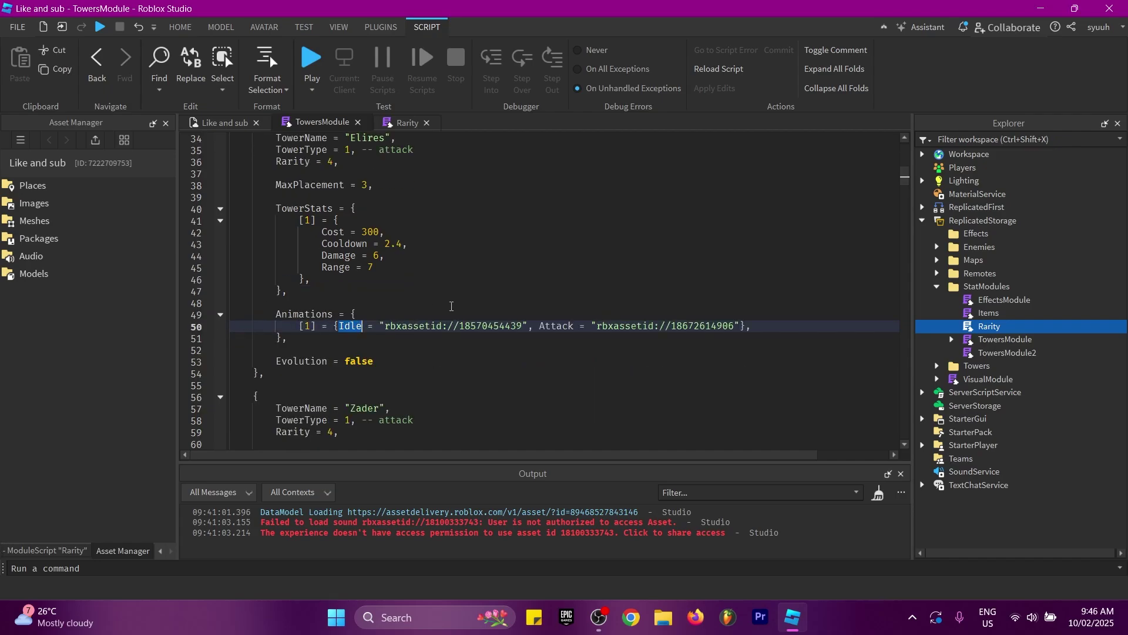
Duplicate the Elires level 1 animation line within Animations, and delete the copy again.
left_click_drag(775, 330, 296, 327)
key("ctrl+c")
key("End")
key("Return")
key("ctrl+v")
triple_click(311, 338)
key("BackSpace")
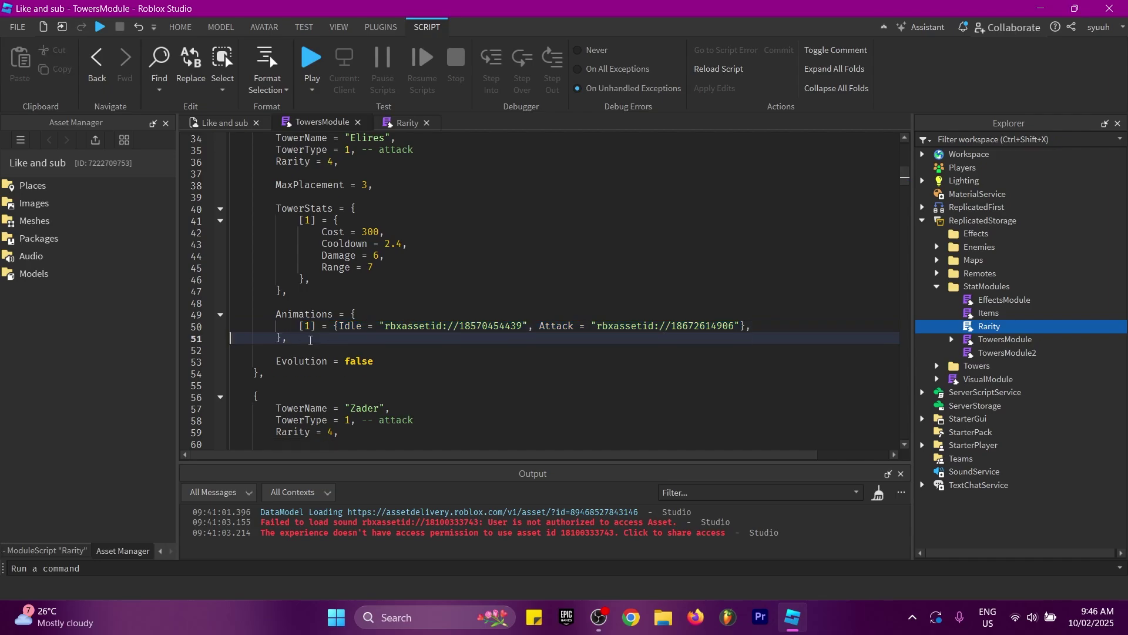
Return to the Like and sub 3D view and look through the tower folders in ReplicatedStorage's Towers folder.
scroll(313, 348, "down", 3)
scroll(329, 364, "up", 4)
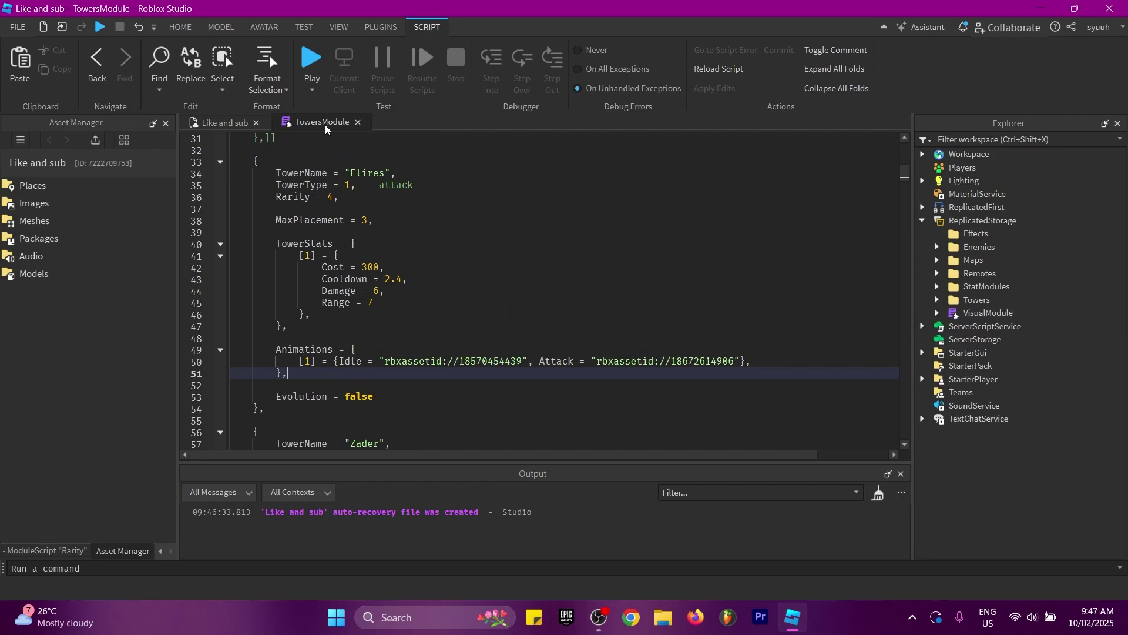
left_click(214, 127)
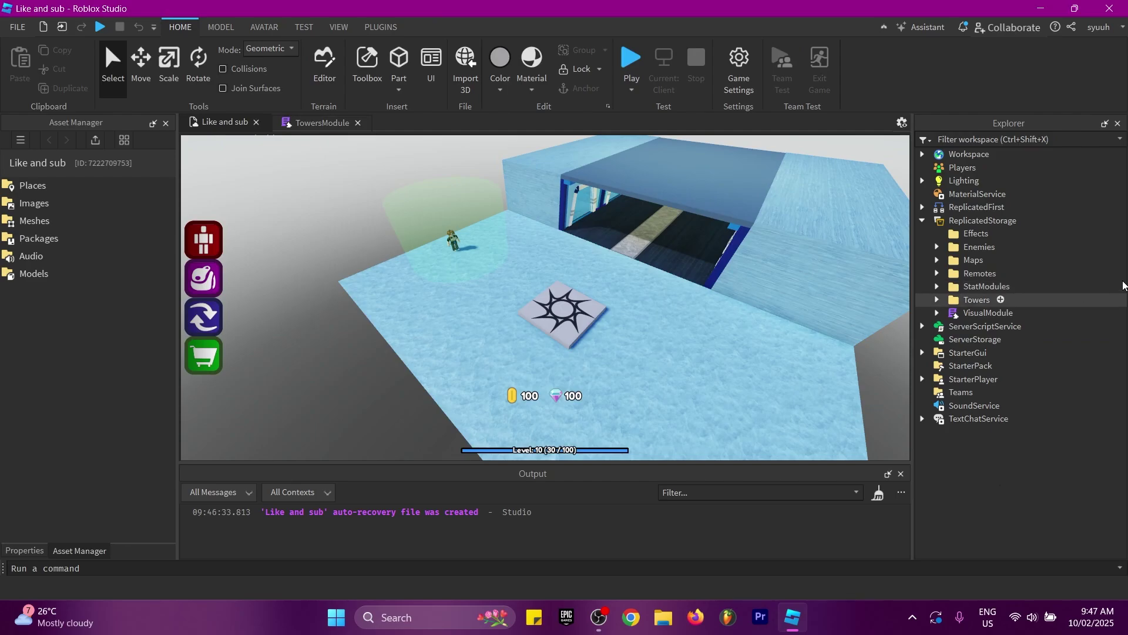
left_click(938, 303)
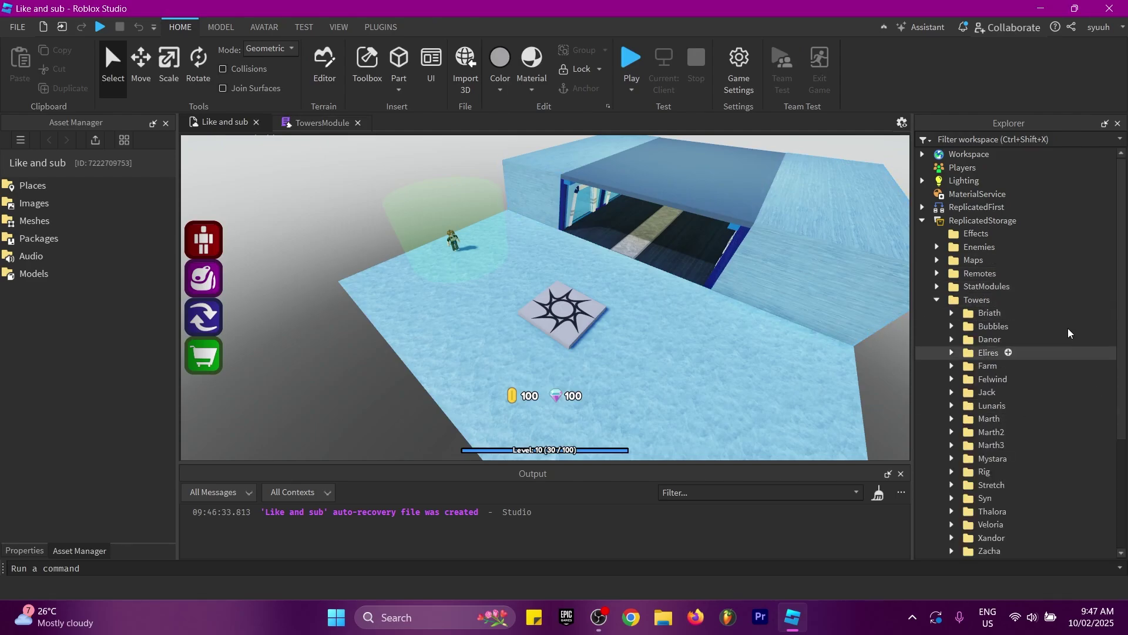
scroll(1026, 284, "down", 3)
scroll(999, 306, "up", 3)
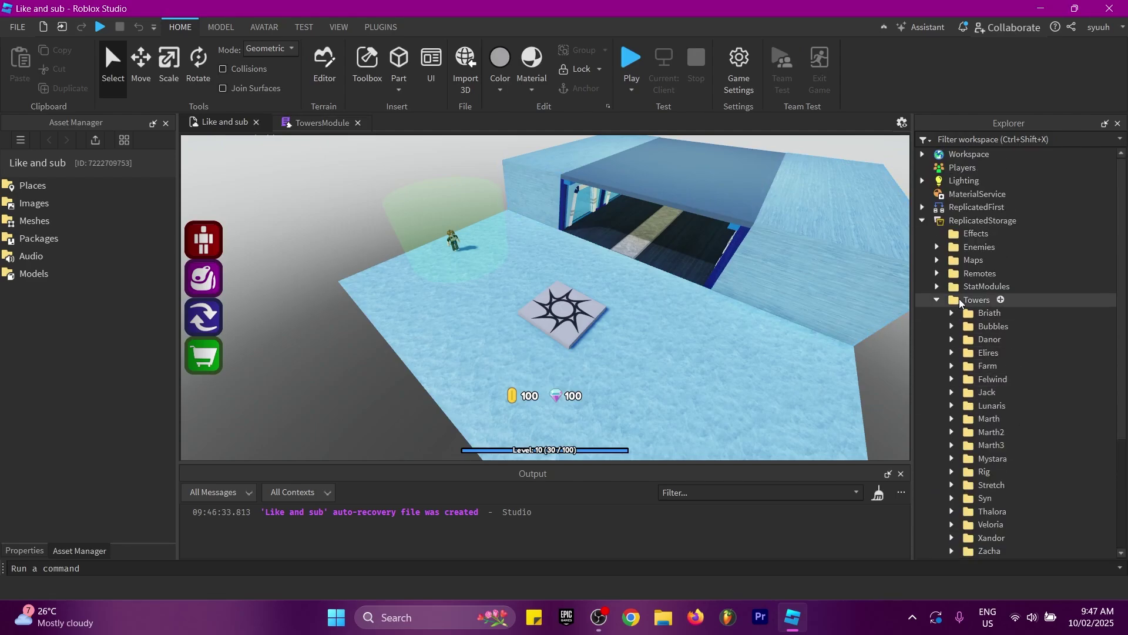
Move the Bubbles tower folder from Towers to Workspace and inspect the parts of its model 1.
double_click(971, 327)
scroll(971, 342, "down", 1)
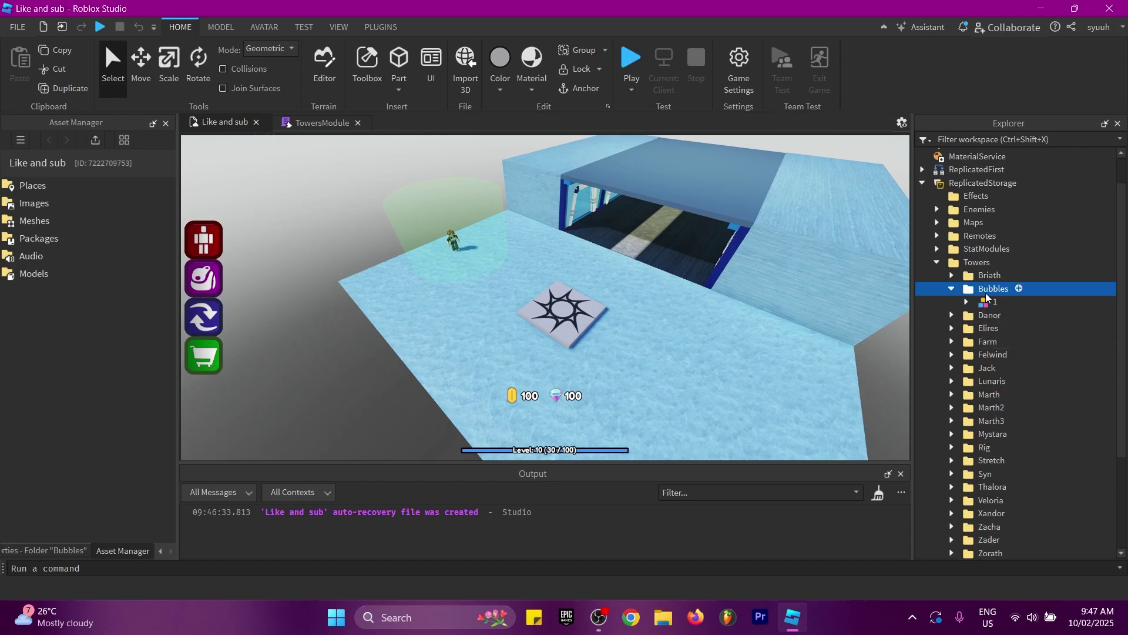
left_click_drag(989, 290, 972, 160)
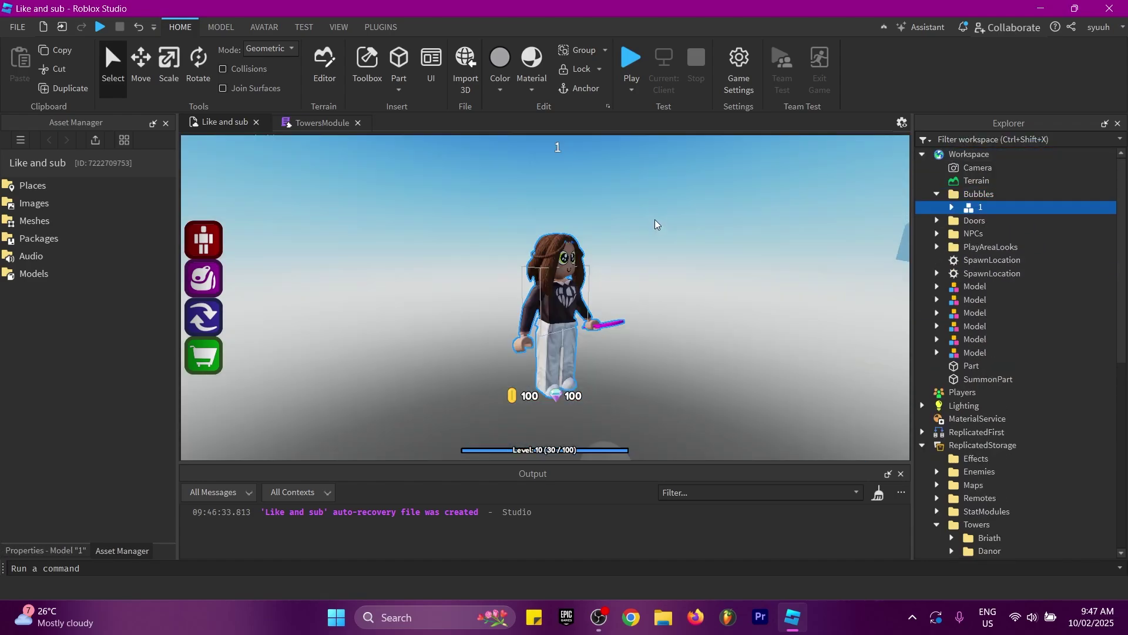
left_click(952, 208)
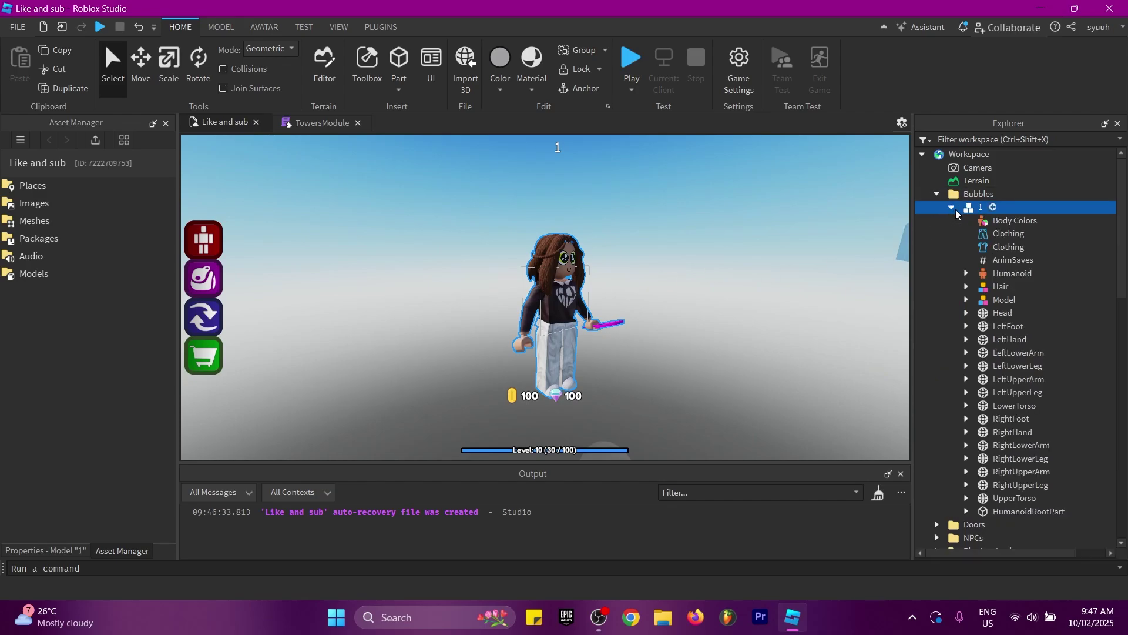
left_click(951, 208)
Duplicate the Bubbles model 1, move the copy 3 studs sideways, and rename it 2.
key("ctrl+2")
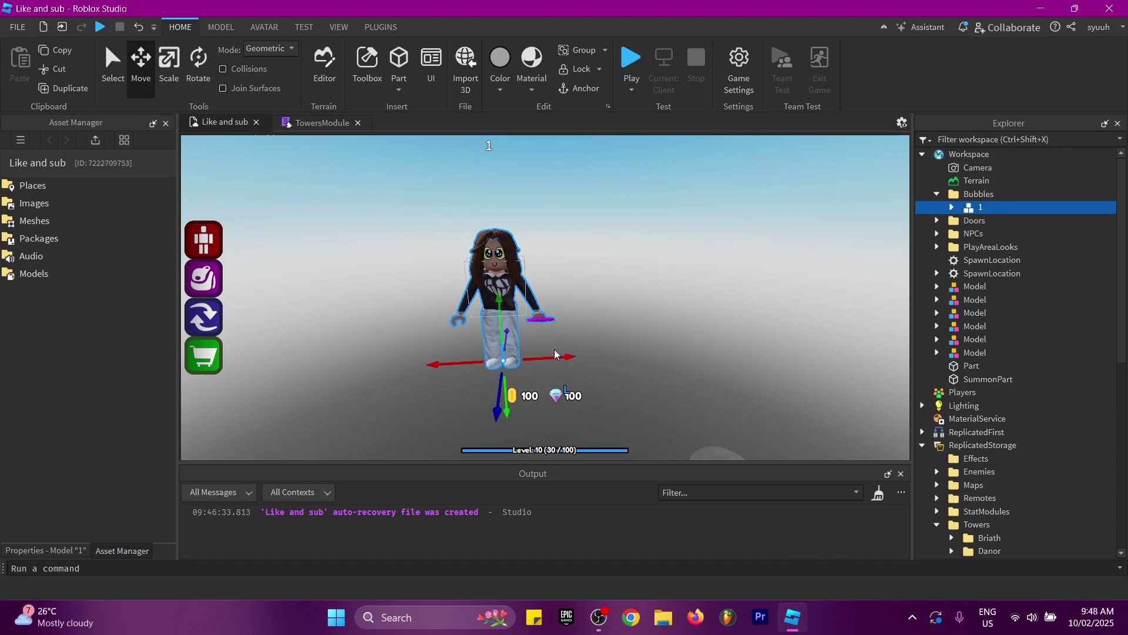
key("ctrl+d")
left_click_drag(567, 356, 702, 352)
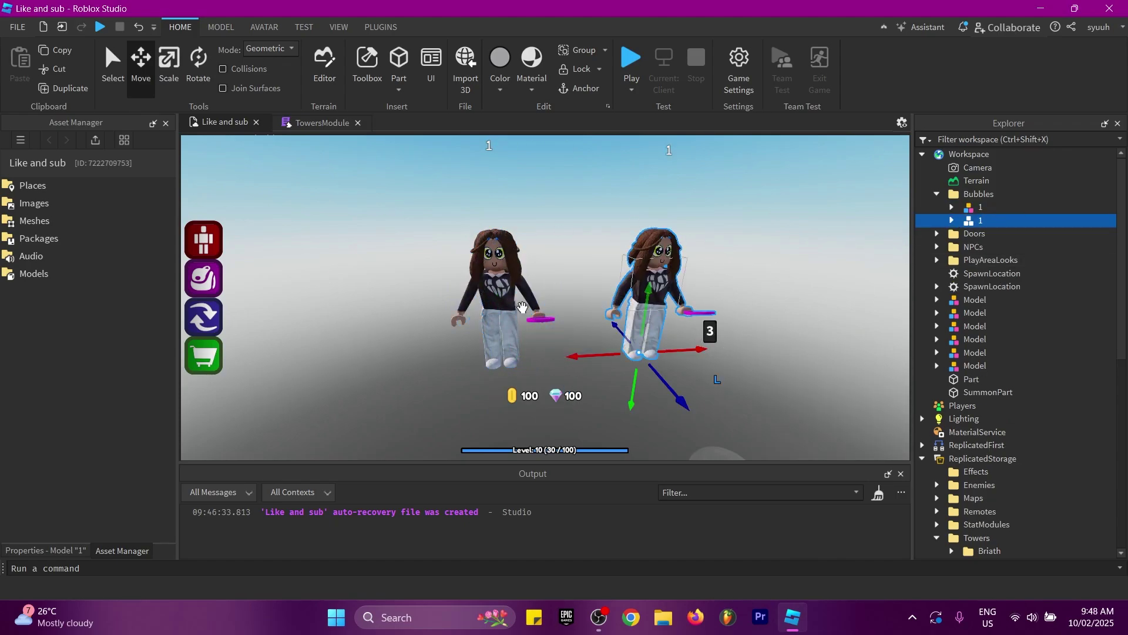
left_click(980, 219)
type("2")
key("Return")
Examine the body parts of model 2 in the Bubbles folder, including its Head.
left_click(951, 220)
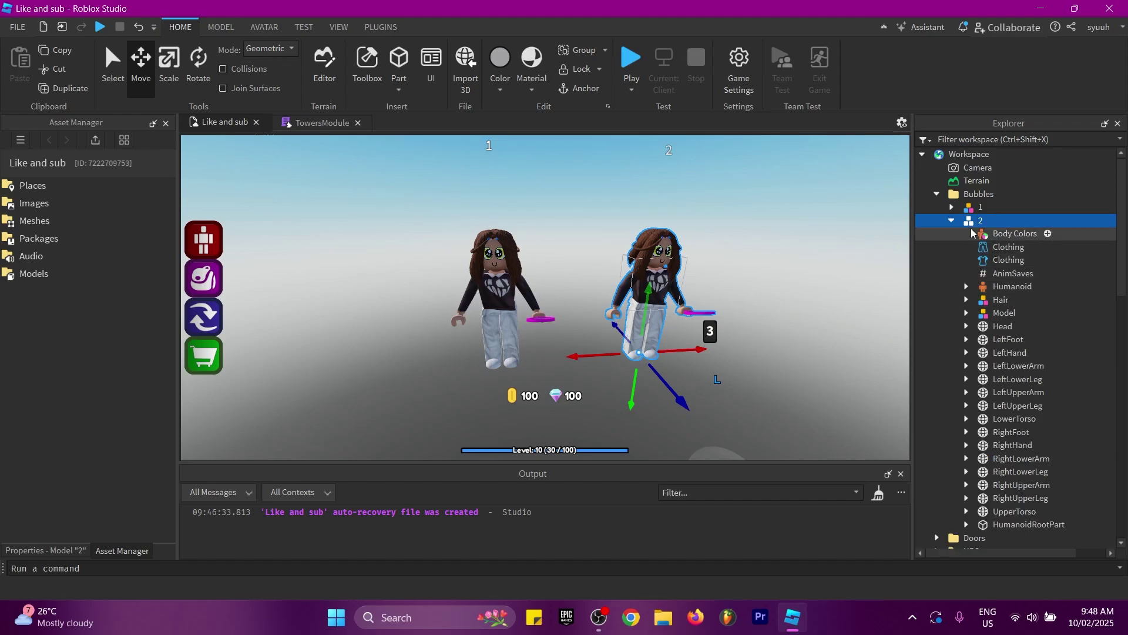
left_click(995, 326)
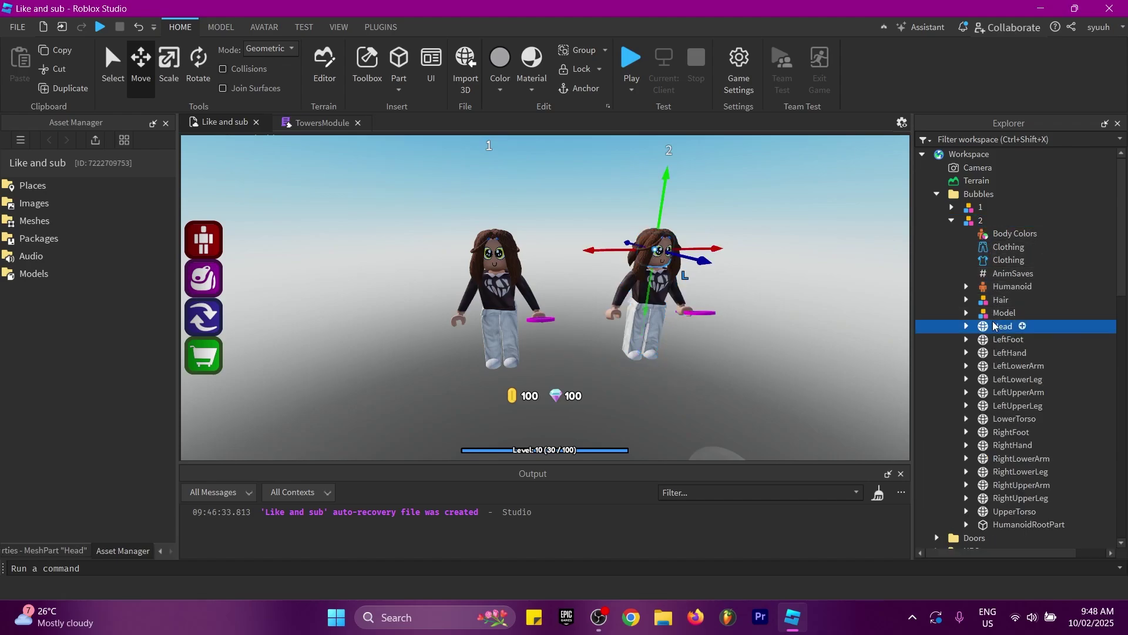
double_click(966, 220)
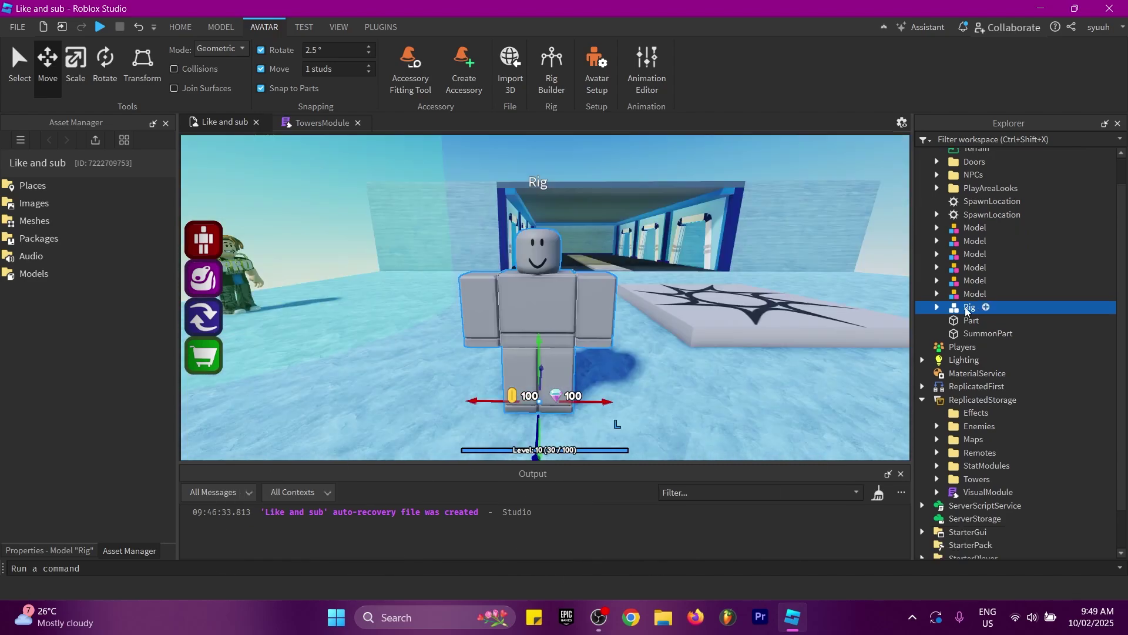
Rename the Rig model in Workspace to "Placeholder level 1".
double_click(967, 312)
type("Placeholder level 1")
key("Return")
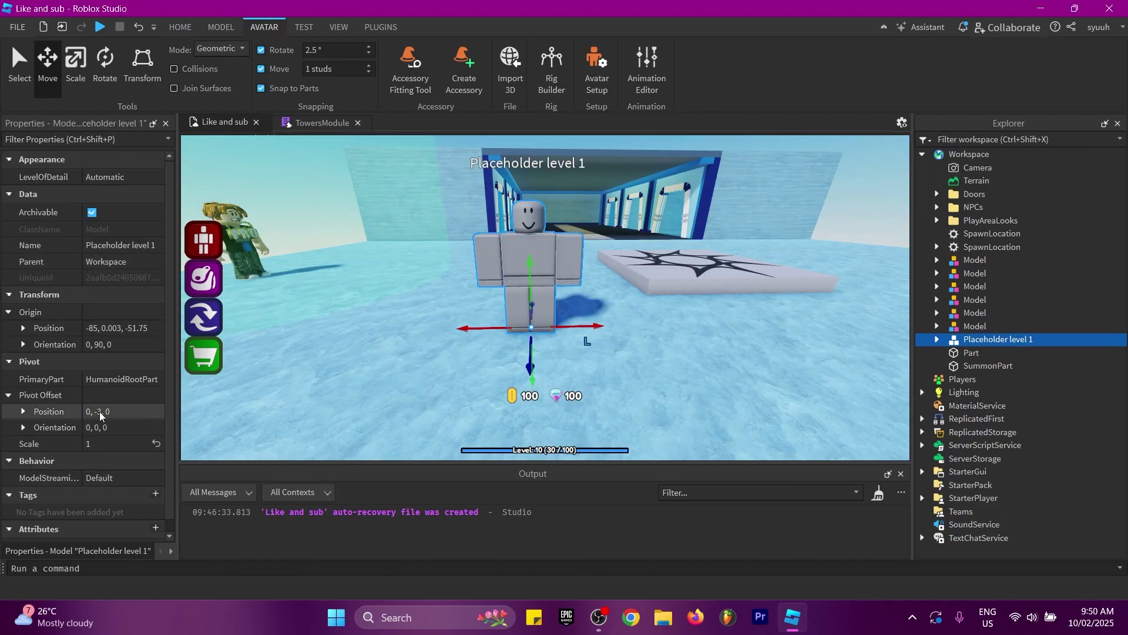
Set the scale of the Placeholder level 1 model to 0.51.
left_click(97, 445)
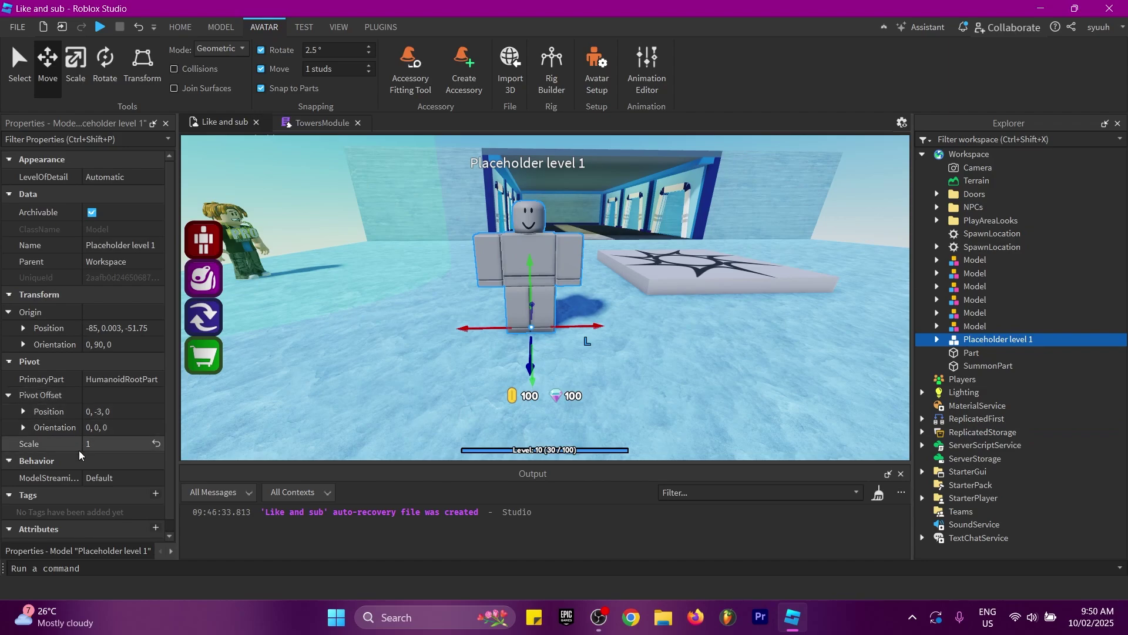
type("0.5")
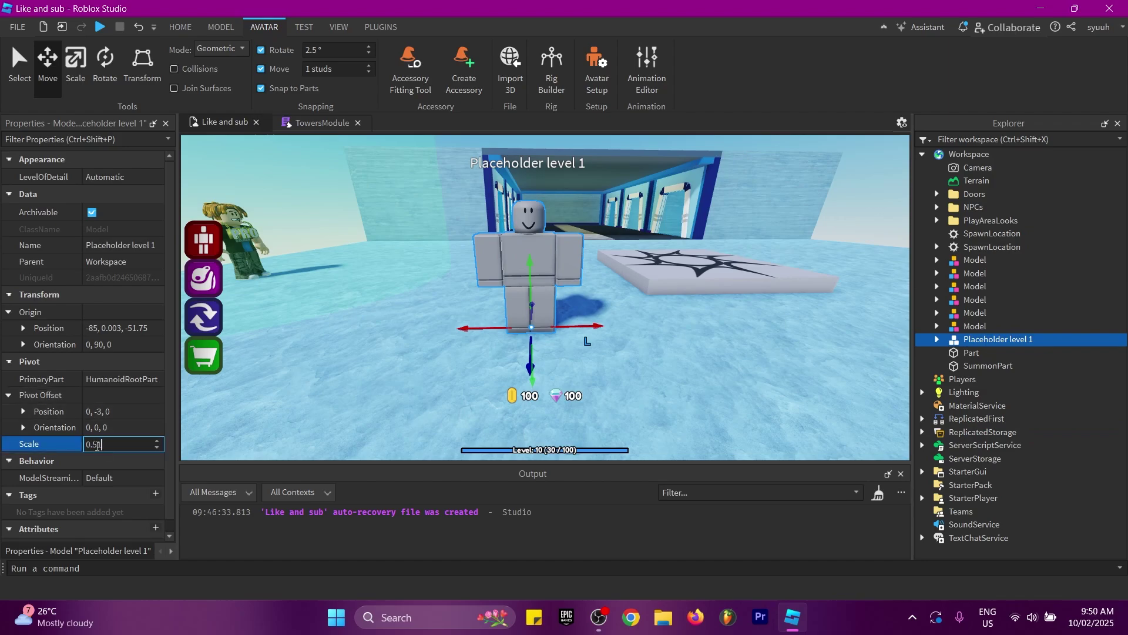
type("1")
key("Return")
scroll(837, 353, "up", 5)
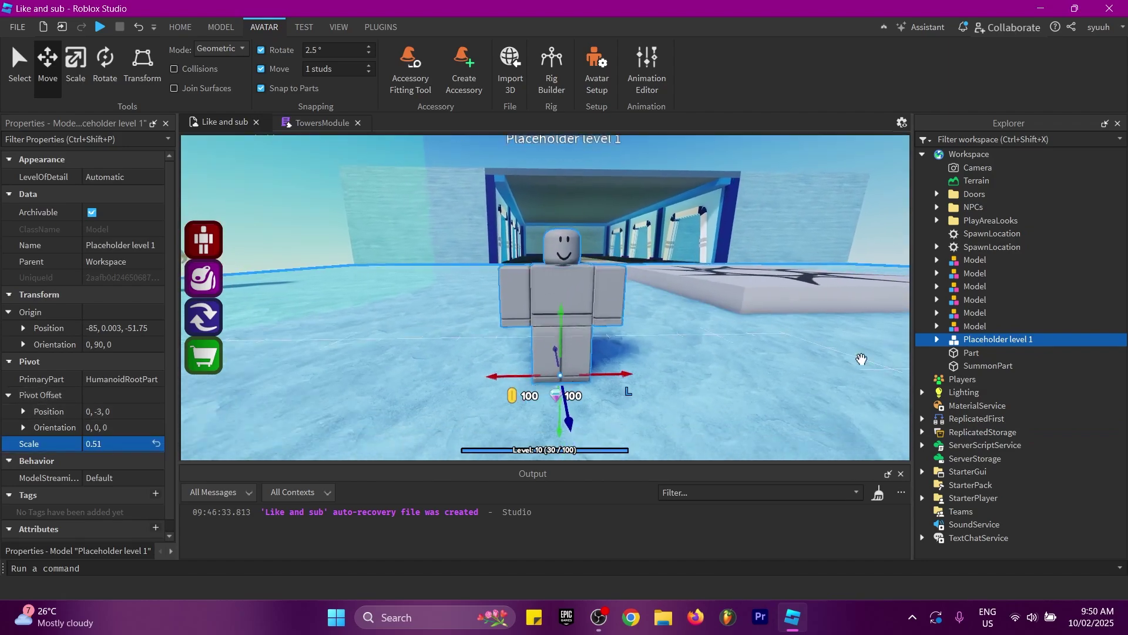
scroll(837, 354, "down", 3)
Add an Animation object to the Placeholder level 1 model and name it Idle.
double_click(987, 341)
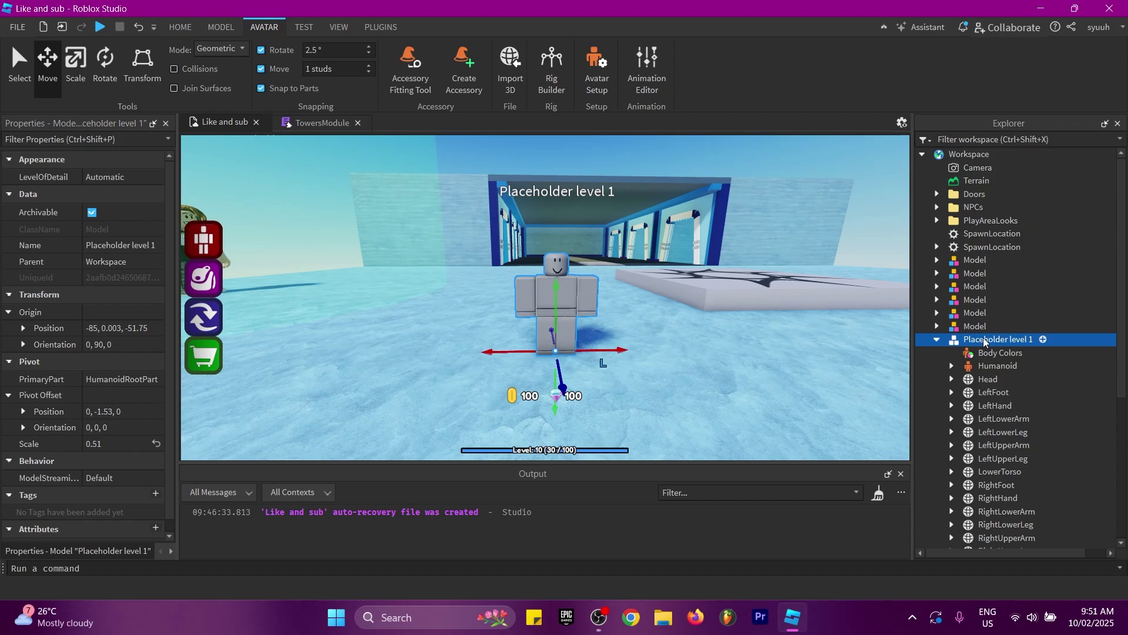
left_click(632, 167)
left_click(577, 278)
scroll(1042, 307, "down", 1)
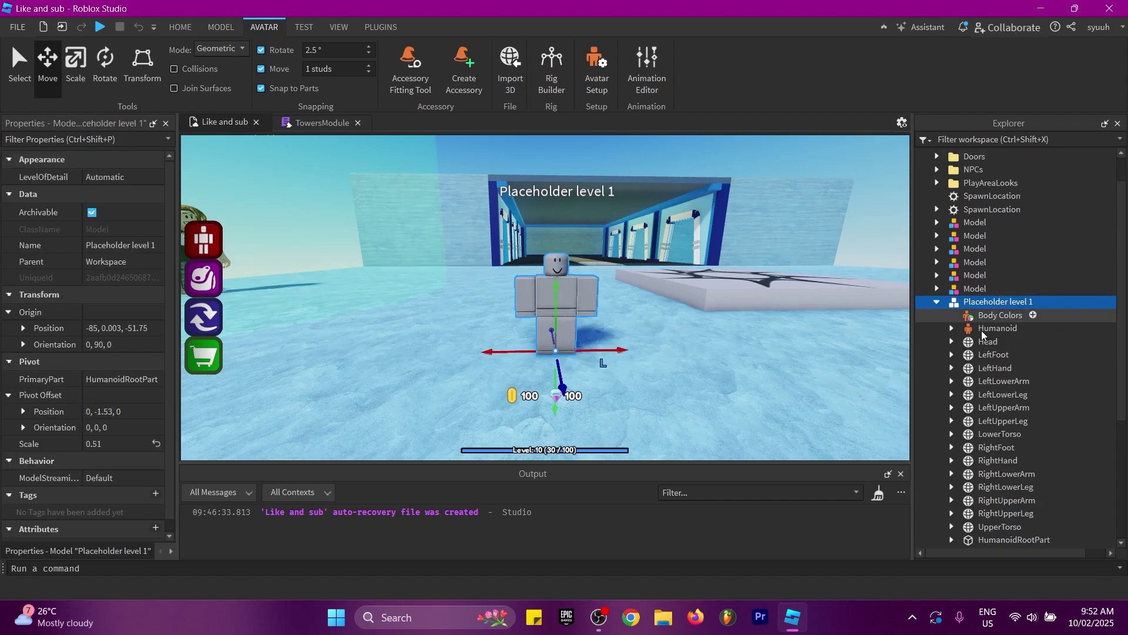
left_click(1043, 305)
type("anim")
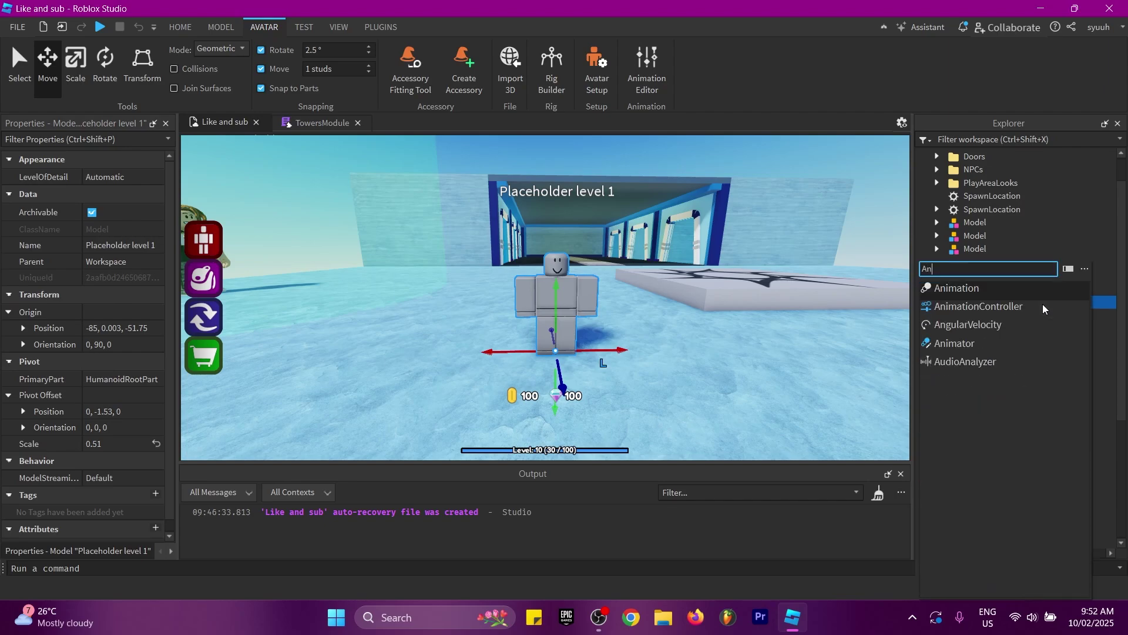
key("Return")
scroll(1044, 308, "down", 5)
double_click(998, 344)
type("Idle\\")
key("Return")
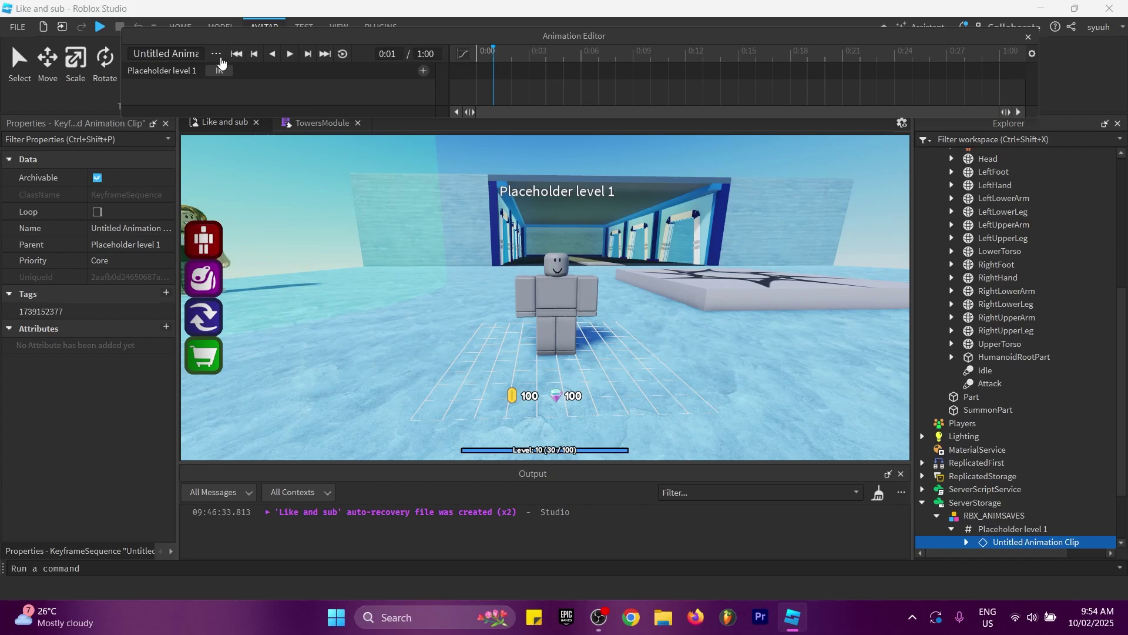
Publish the untitled animation clip of Placeholder level 1 to Roblox and copy its asset ID.
left_click(218, 55)
left_click(272, 134)
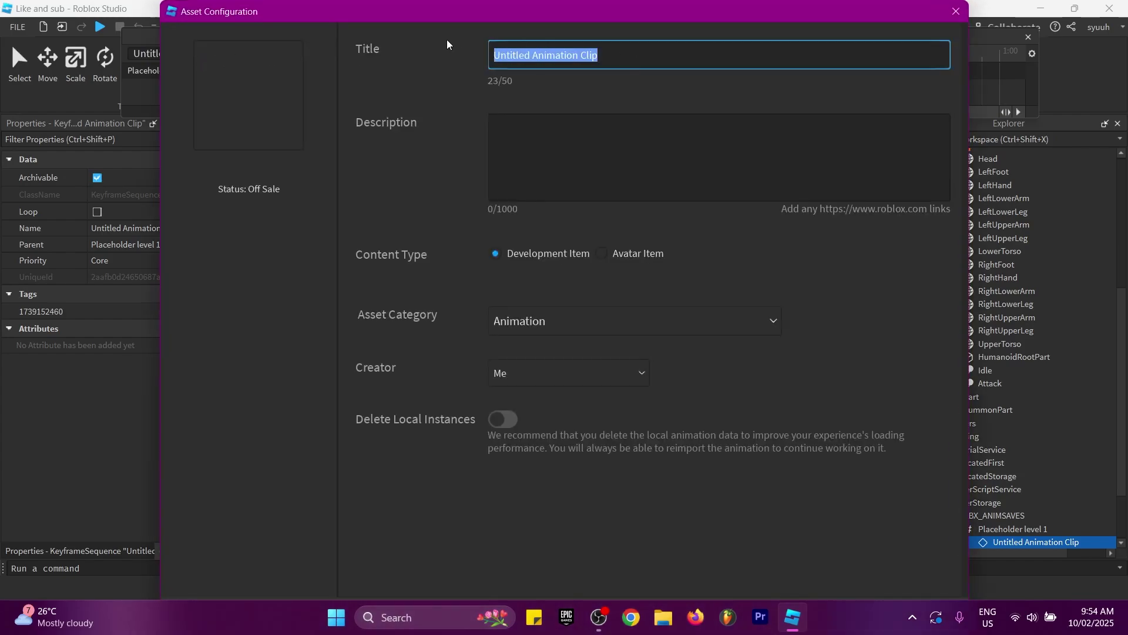
left_click(894, 557)
left_click(595, 222)
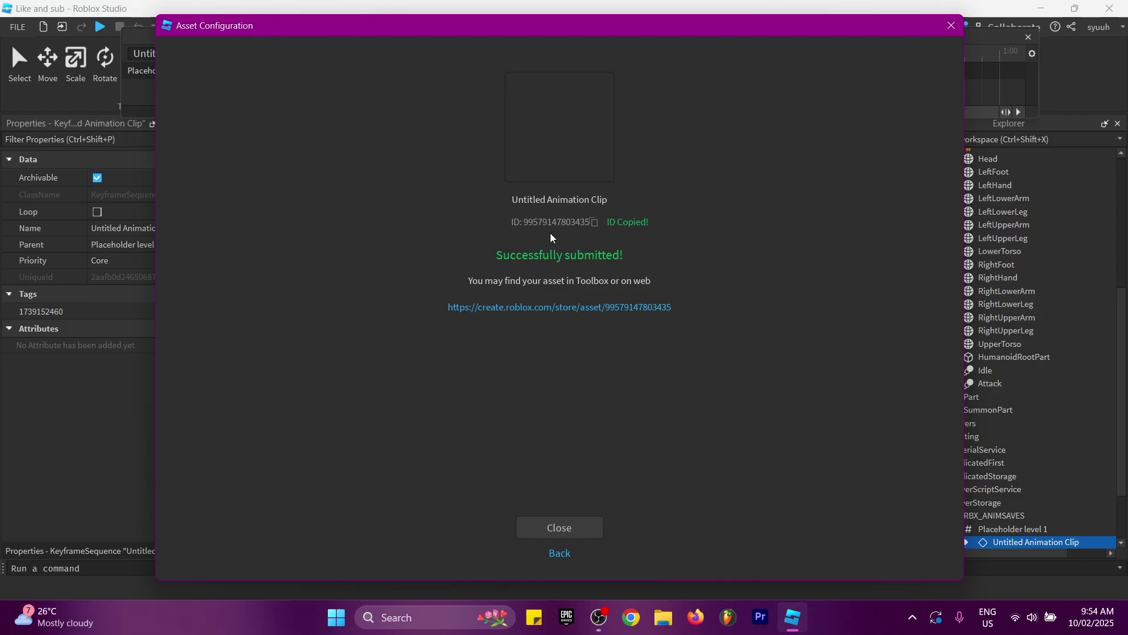
left_click(951, 25)
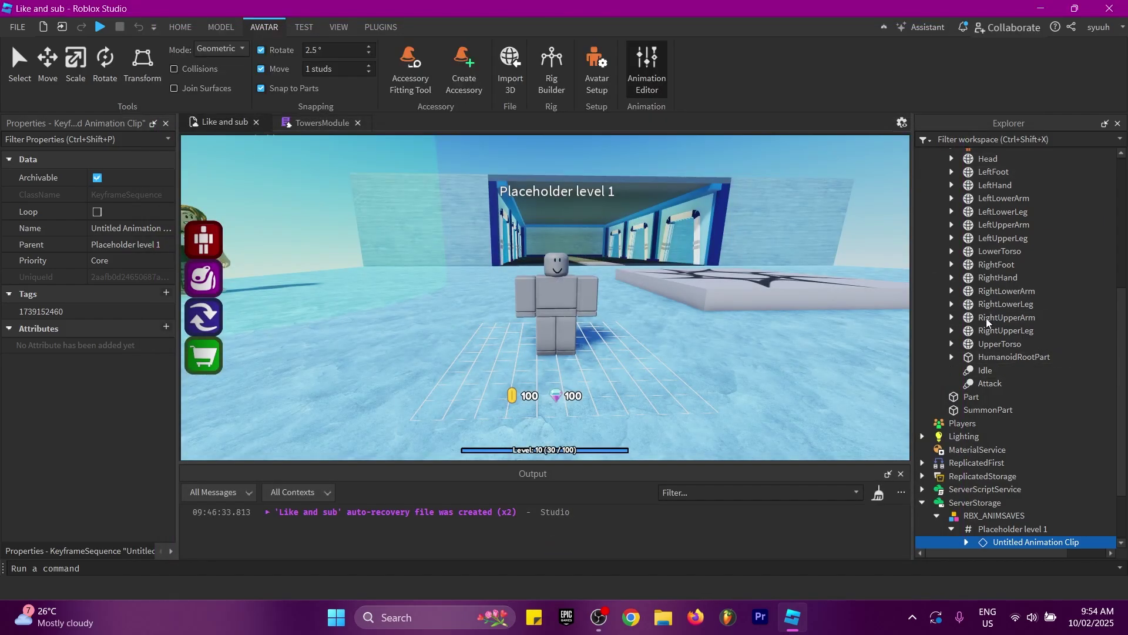
Paste the copied asset ID as the AnimationId of the Idle animation in Placeholder level 1.
scroll(990, 388, "down", 3)
left_click(985, 432)
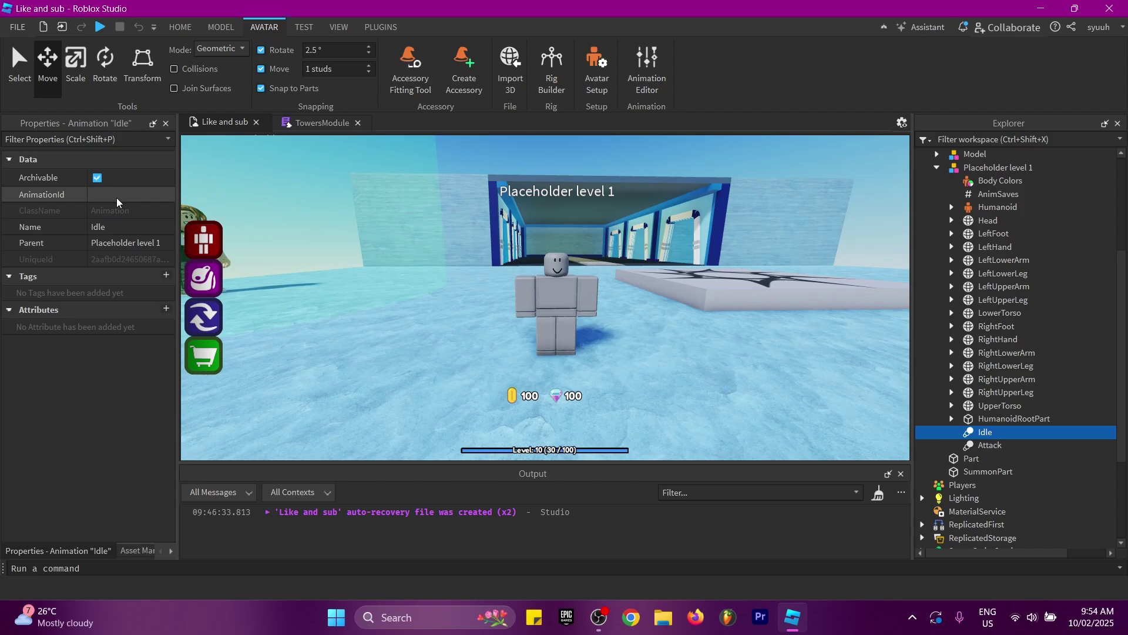
left_click(134, 198)
key("ctrl+v")
key("Return")
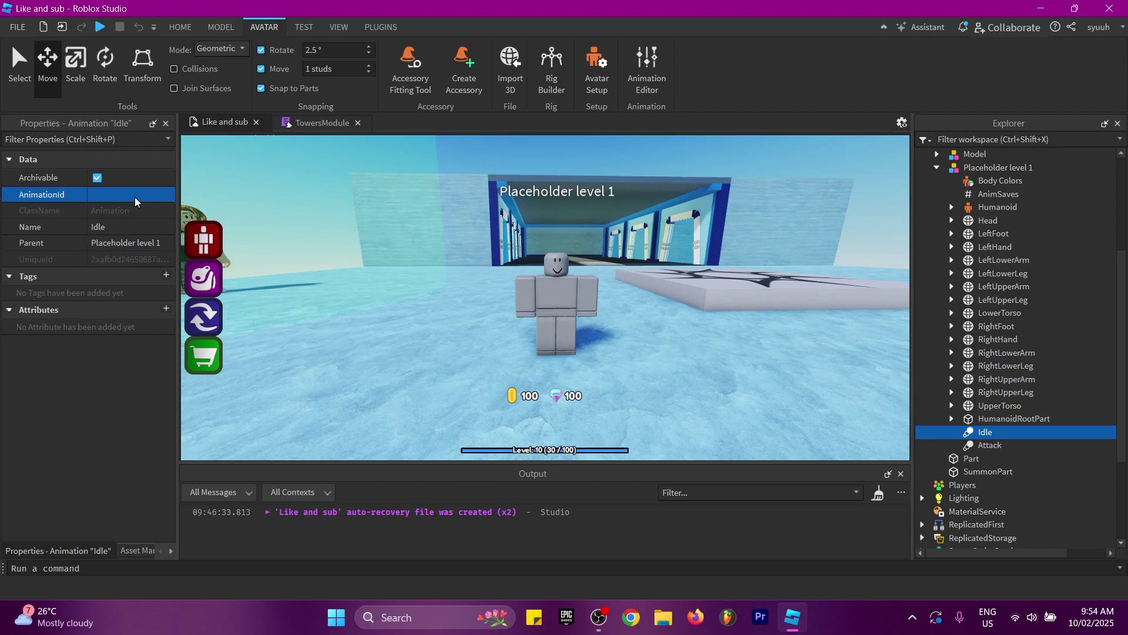
Add a folder to Workspace and name it Placeholder.
scroll(999, 264, "up", 6)
left_click(1001, 154)
type("fol")
key("Return")
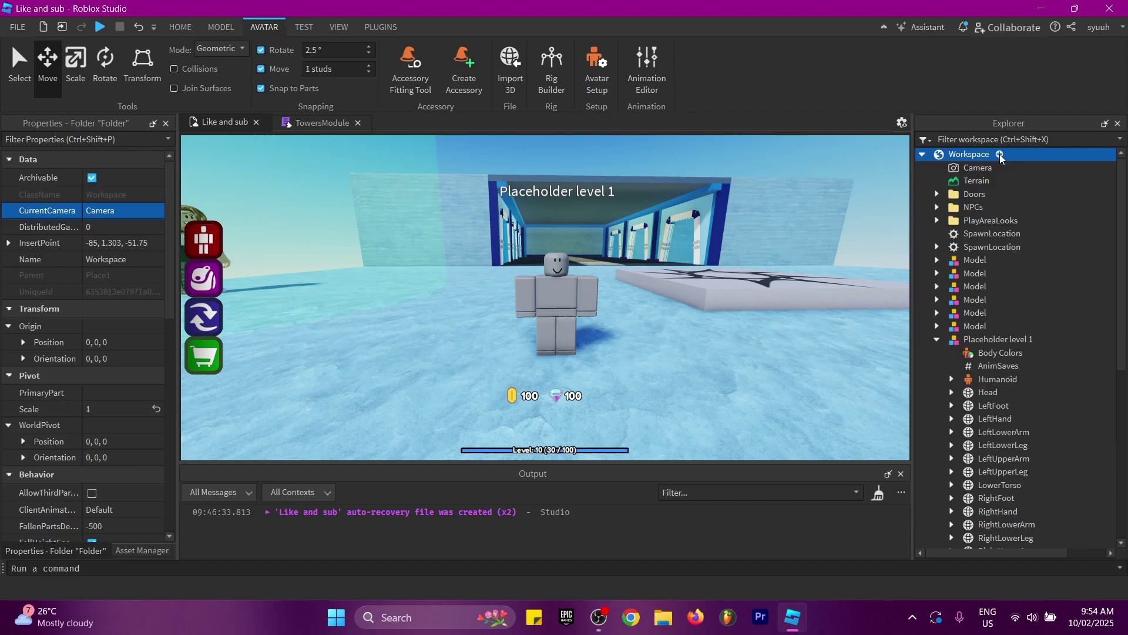
left_click(974, 208)
type("Placeholder")
key("Return")
Move the Placeholder level 1 model into the Placeholder folder and rename it 1.
left_click_drag(997, 352, 986, 208)
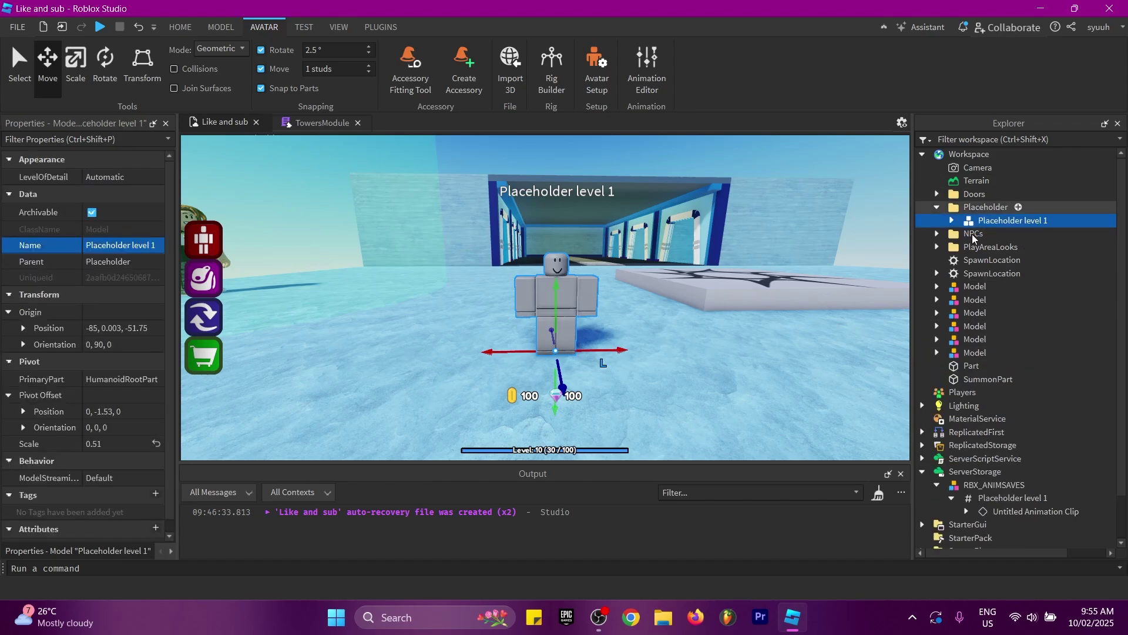
left_click(1001, 221)
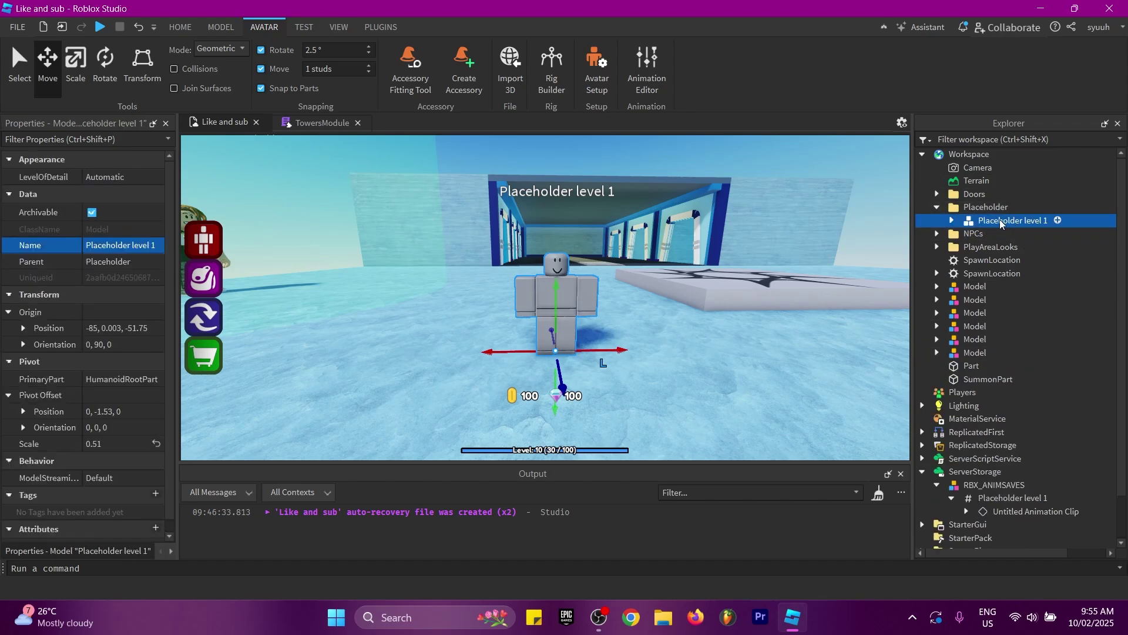
type("1")
key("Return")
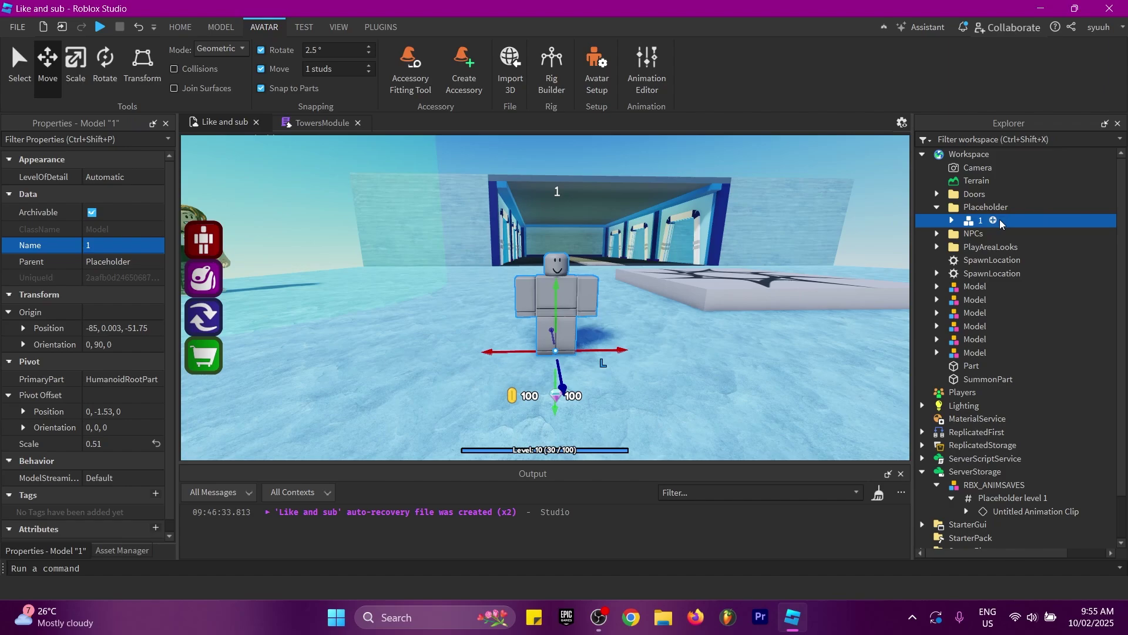
Duplicate model 1 in the Placeholder folder with a 3-stud sideways offset and delete the copy.
key("ctrl+d")
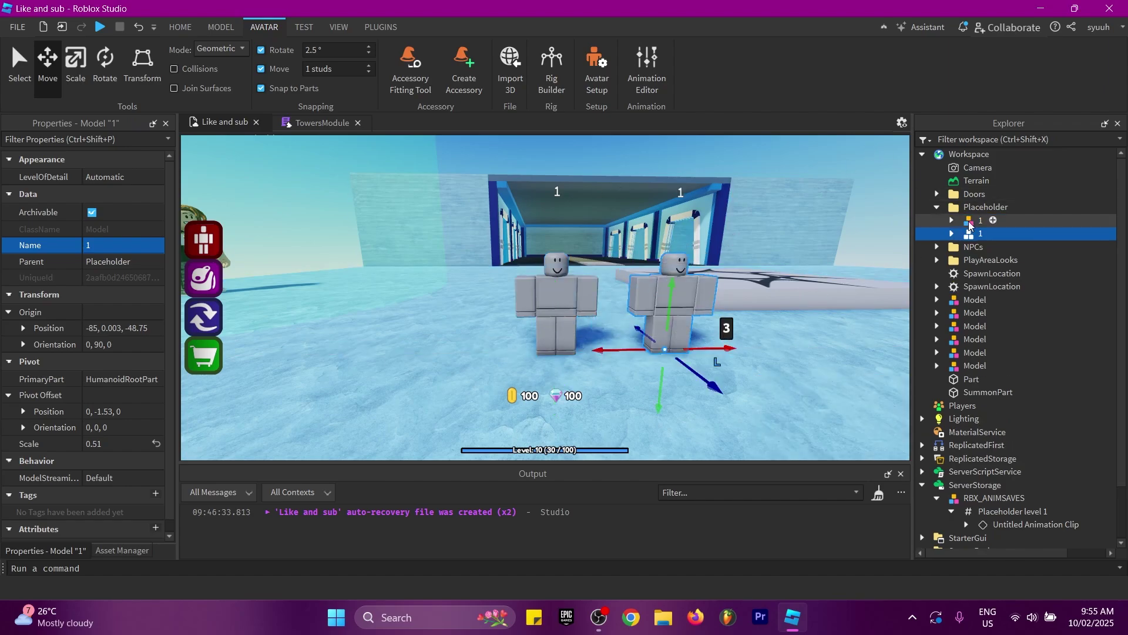
key("Return")
key("Delete")
Move the Placeholder folder from Workspace into the Towers folder of ReplicatedStorage.
left_click(977, 224)
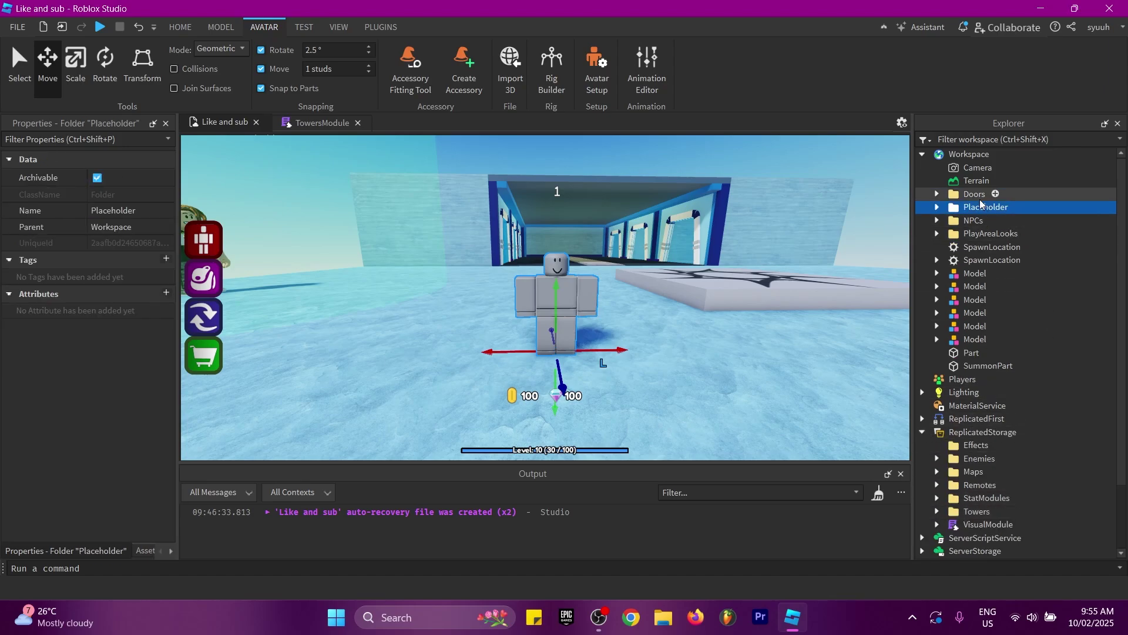
left_click_drag(981, 204, 1010, 436)
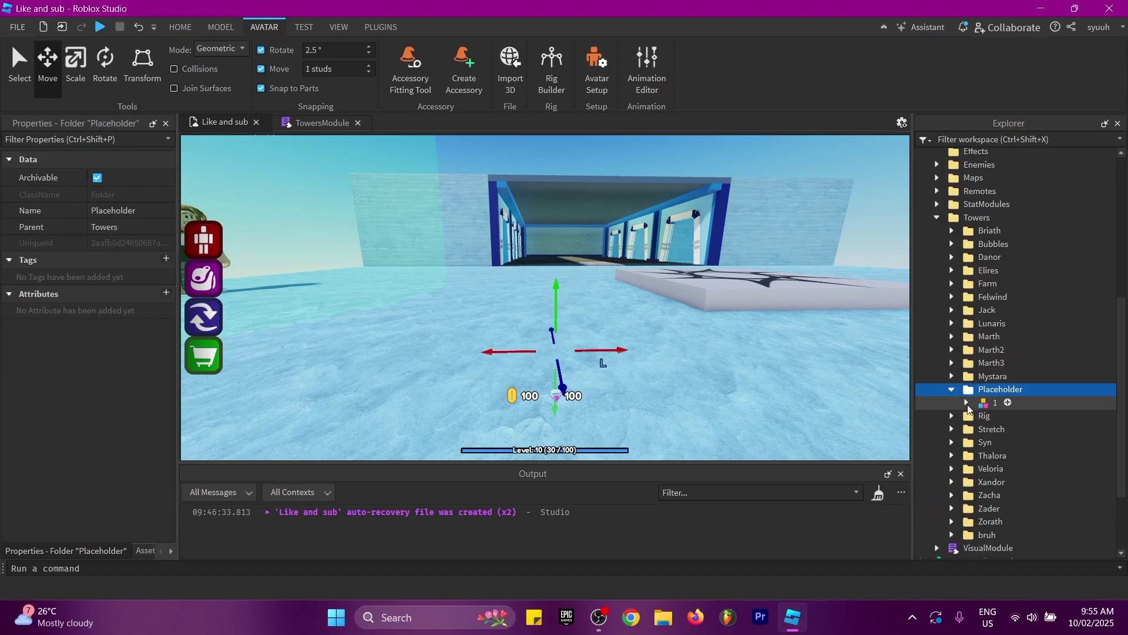
scroll(1053, 438, "down", 2)
scroll(1029, 400, "up", 8)
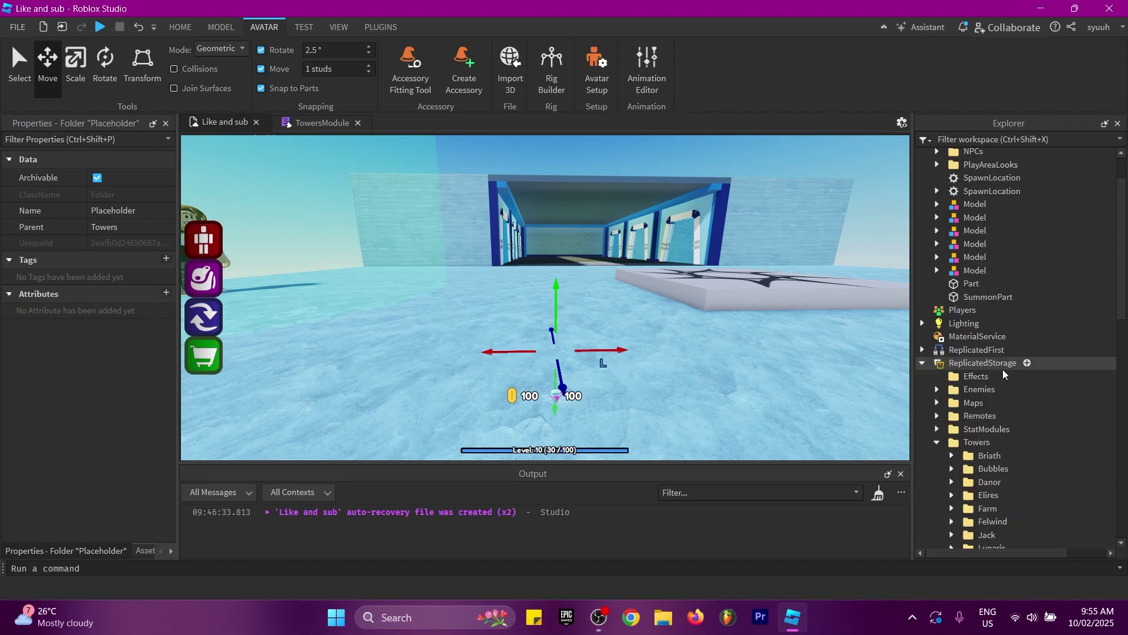
Open the TowersModule script from StatModules in ReplicatedStorage.
scroll(994, 359, "down", 2)
left_click(937, 353)
scroll(953, 341, "down", 2)
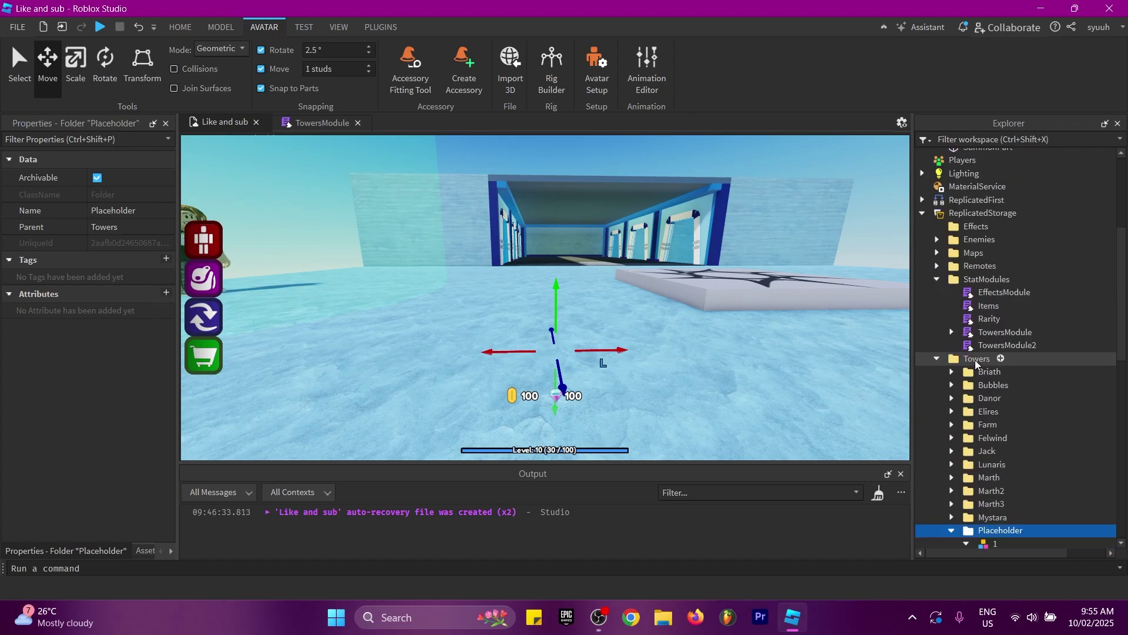
double_click(953, 333)
left_click(951, 333)
left_click(953, 333)
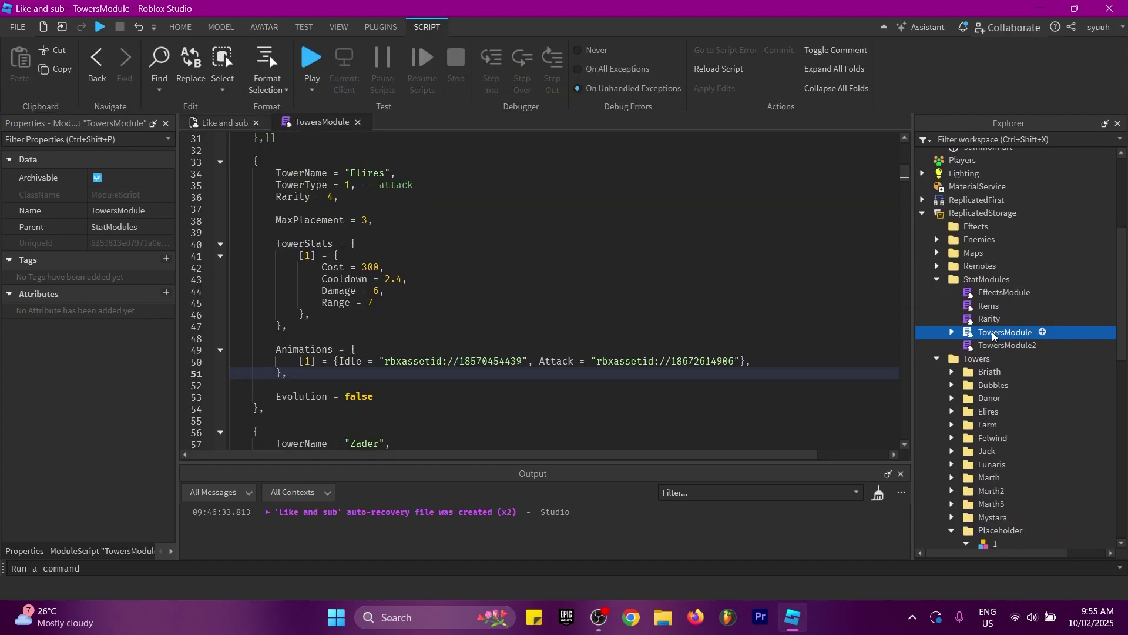
Copy the Marth3 entry at the end of the TowersModule table and paste it as a new entry below.
scroll(450, 333, "down", 20)
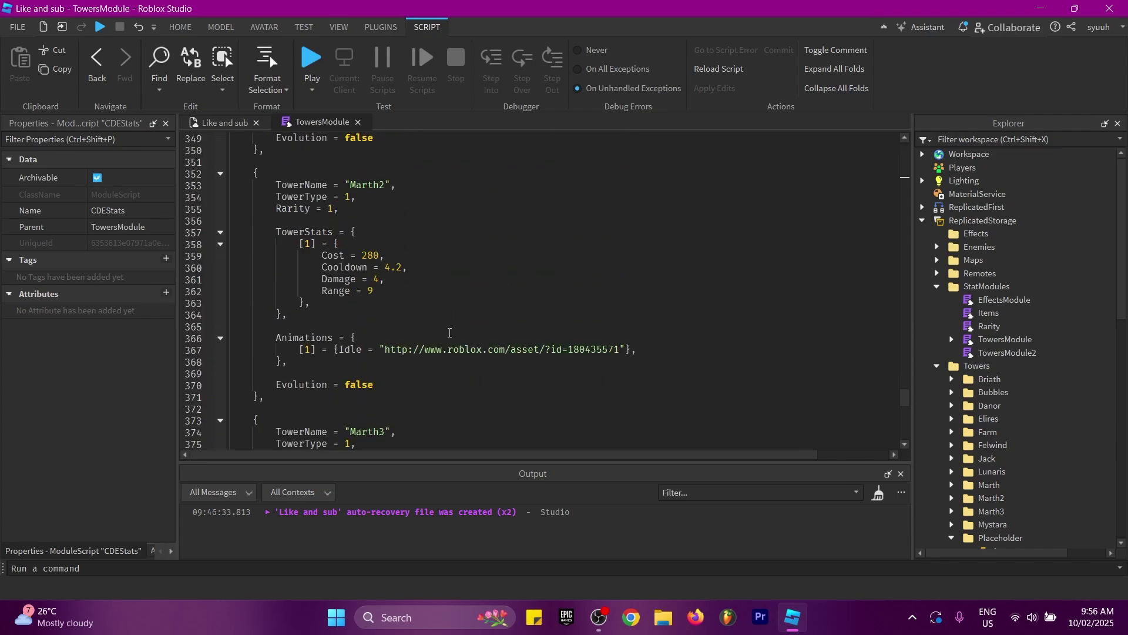
scroll(450, 332, "down", 8)
left_click(231, 174)
left_click_drag(254, 174, 309, 397)
key("ctrl+c")
left_click(309, 397)
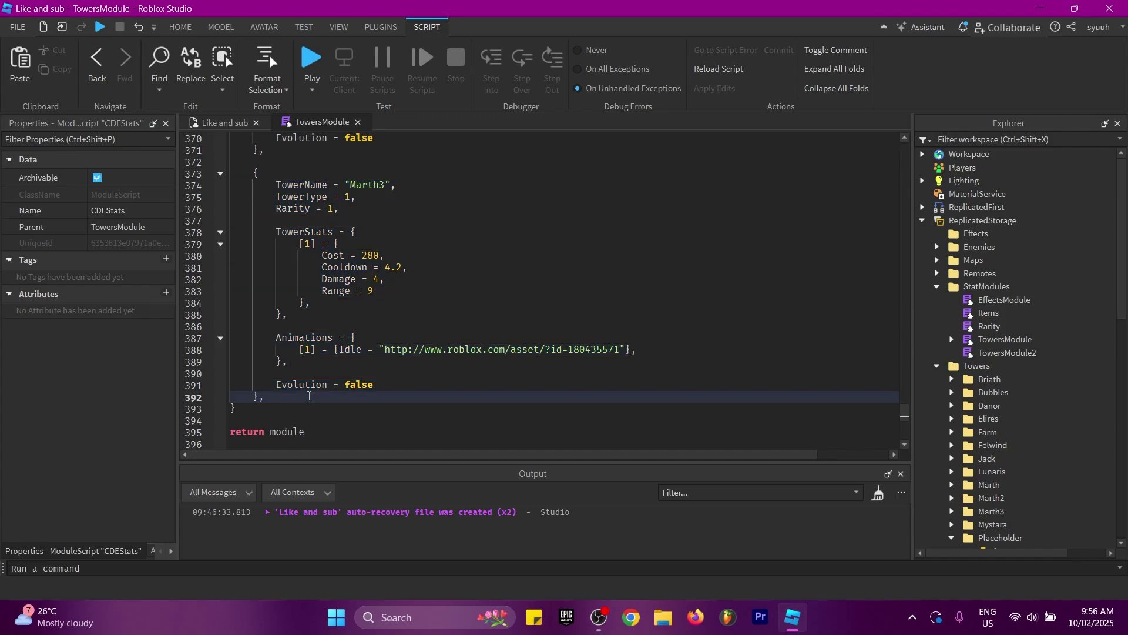
key("Return")
key("Return")
key("ctrl+v")
Set the TowerName of the pasted entry to "Placeholder", matching the tower folder's name.
scroll(307, 247, "down", 1)
scroll(1005, 353, "down", 6)
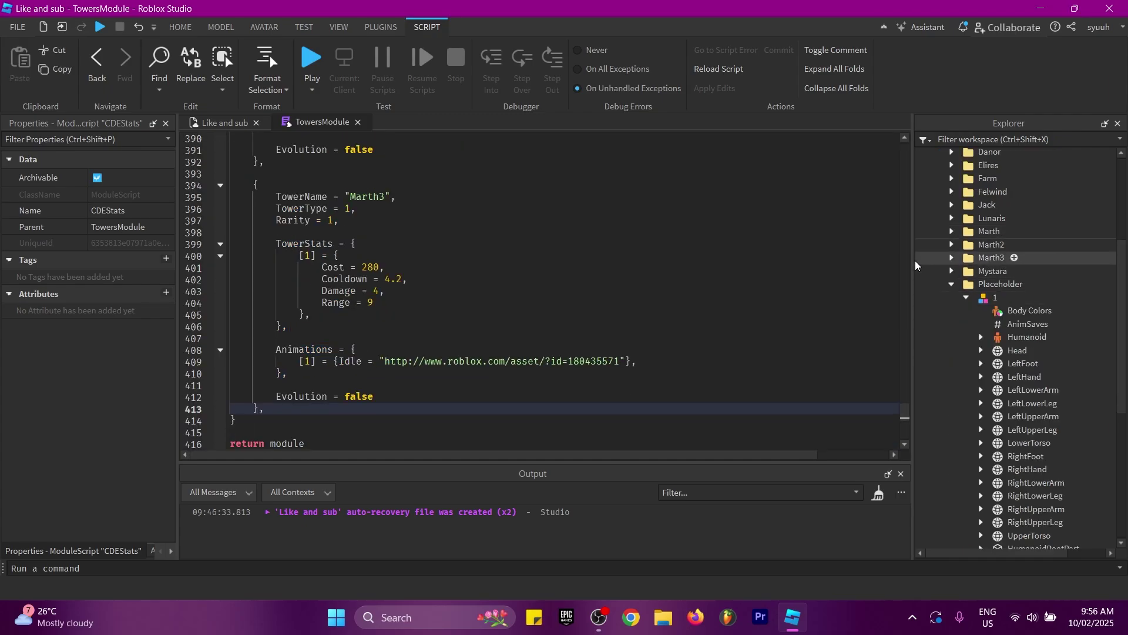
left_click(1001, 284)
key("F2")
key("ctrl+c")
double_click(367, 196)
key("ctrl+v")
double_click(347, 209)
left_click(389, 221)
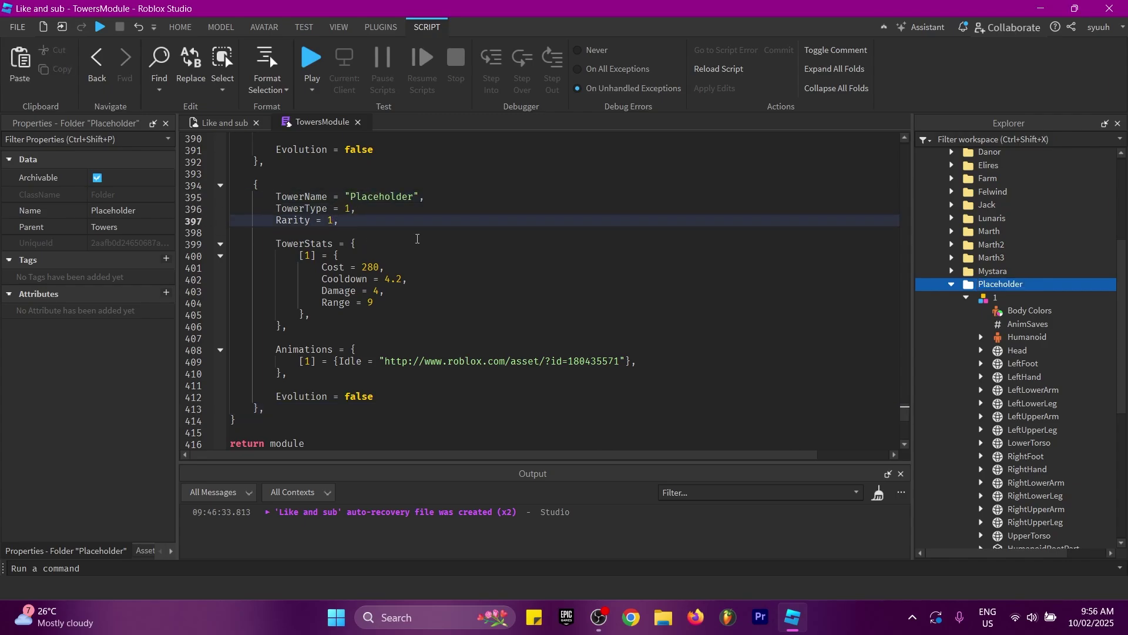
Replace the Idle animation link in the Placeholder entry with the AnimationId of model 1's Idle animation.
key("Down")
key("Down")
key("Down")
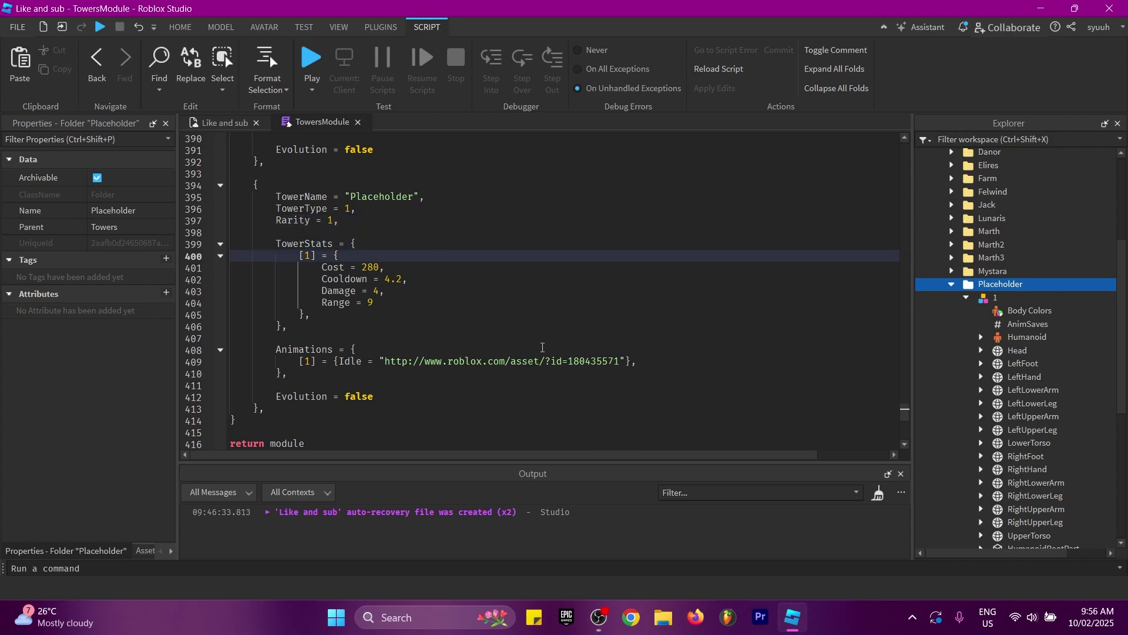
scroll(492, 277, "down", 1)
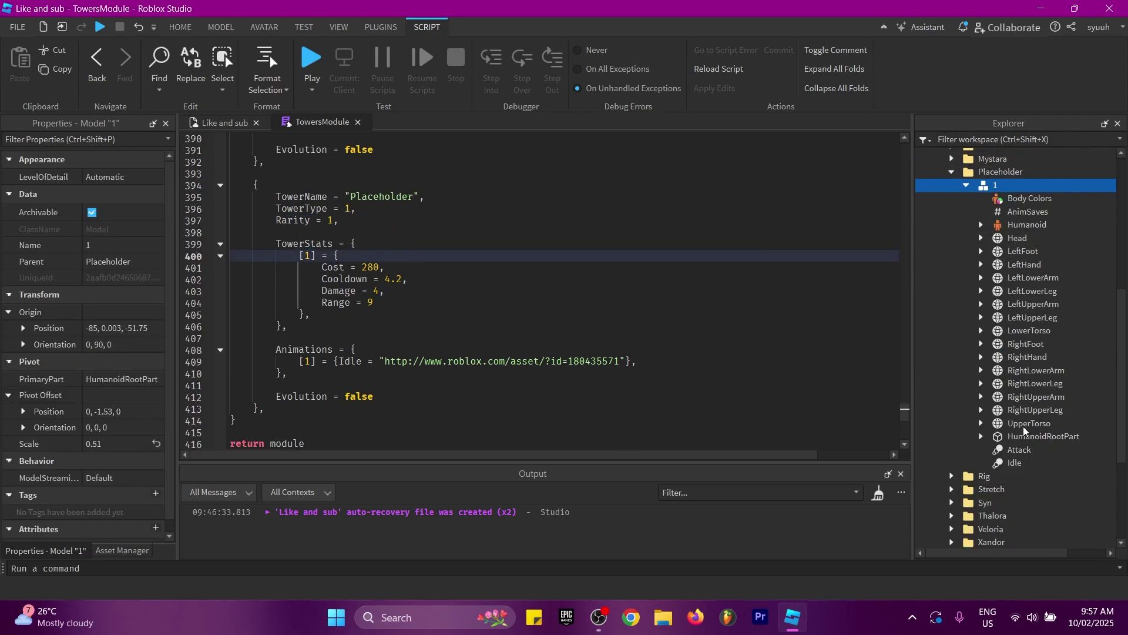
left_click(1013, 464)
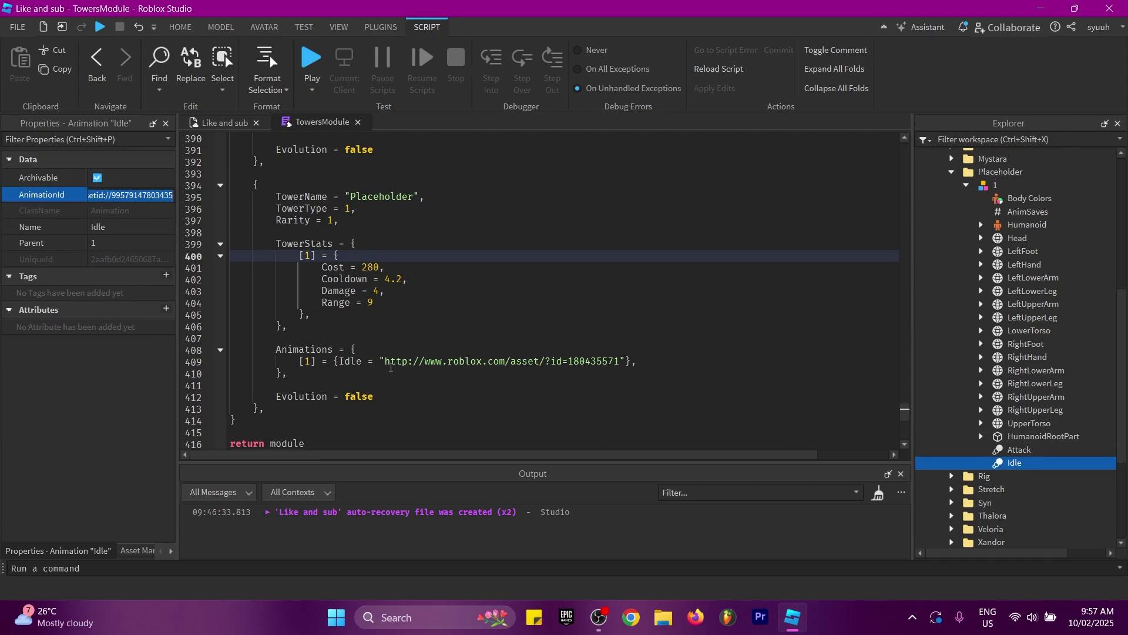
left_click_drag(385, 362, 600, 364)
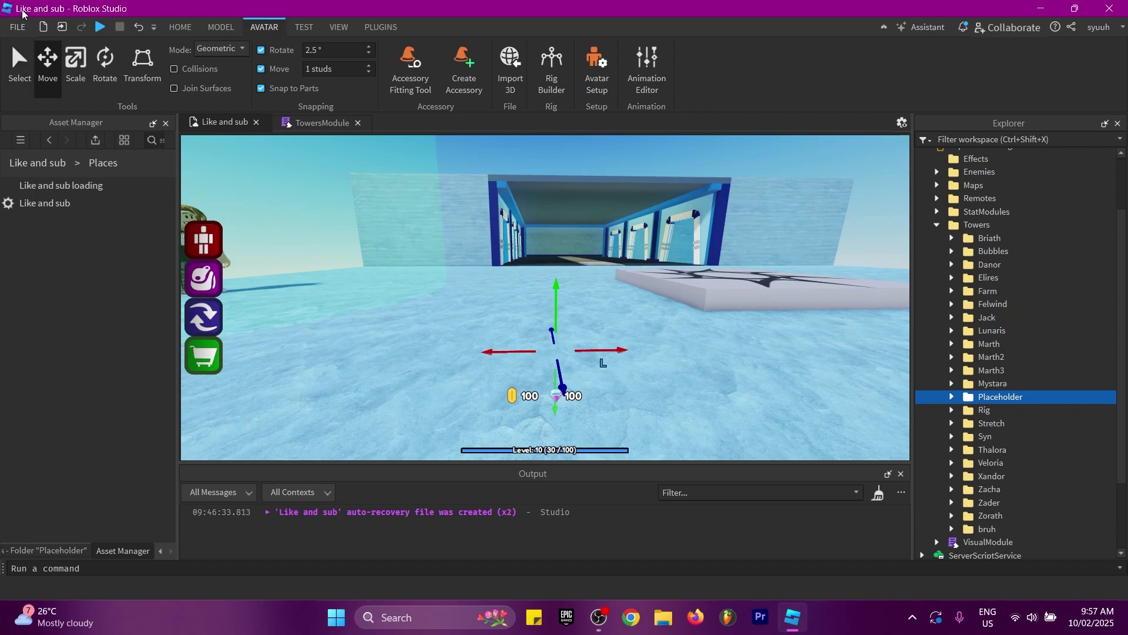
Save the Like and sub place to Roblox.
left_click(18, 27)
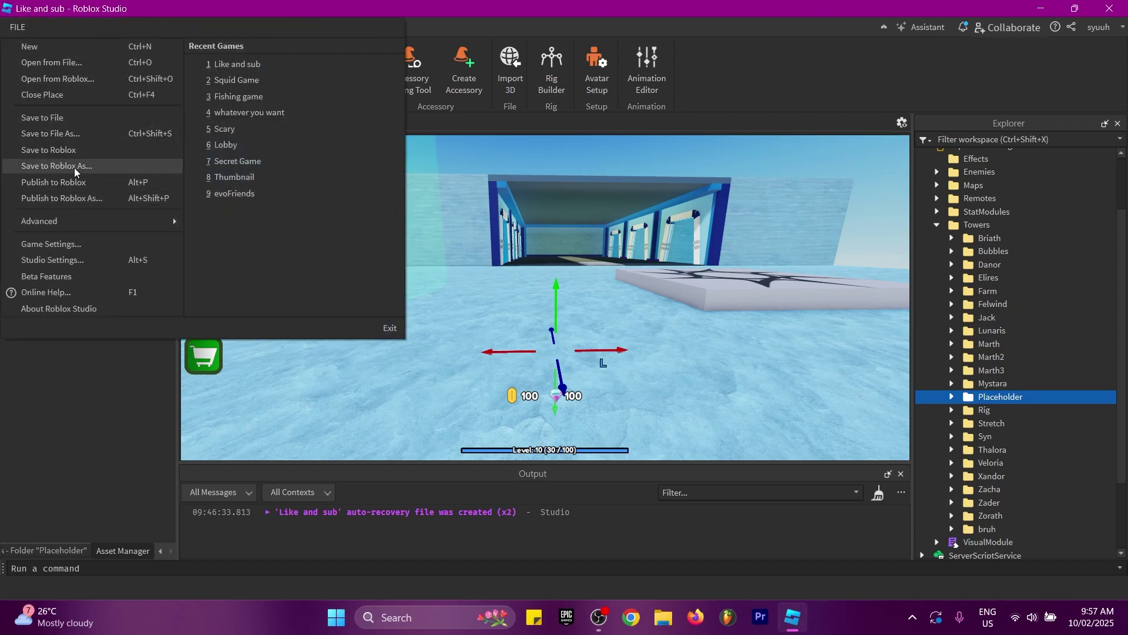
left_click(65, 151)
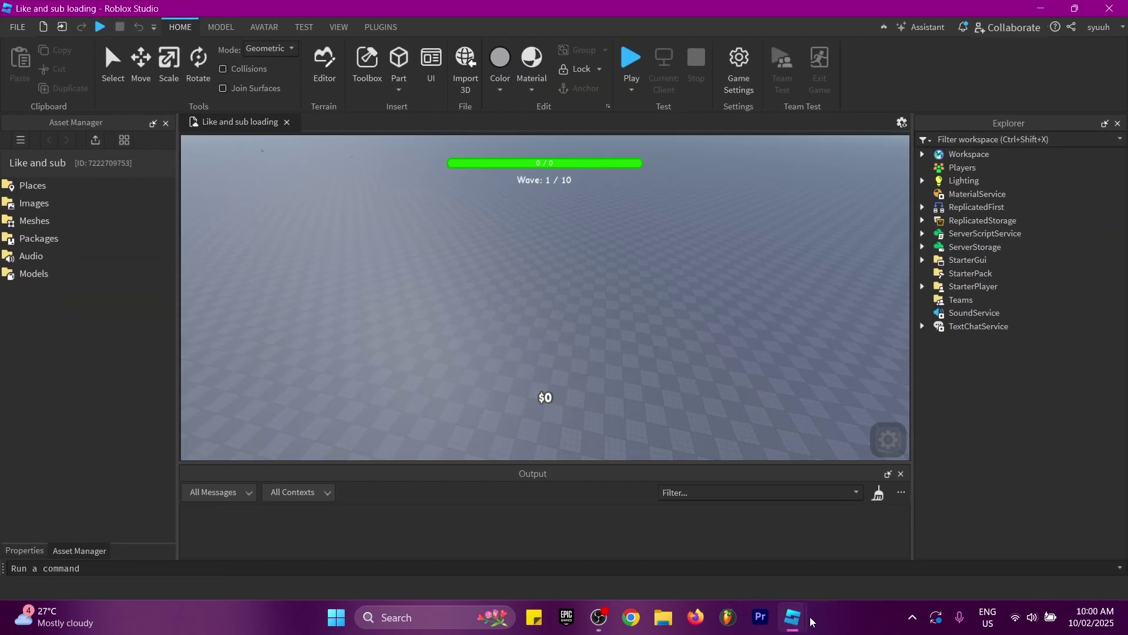
Copy the Placeholder tower folder from the Like and sub place and paste it into ReplicatedStorage's Towers folder in Like and sub loading.
mouse_move(811, 621)
left_click(717, 541)
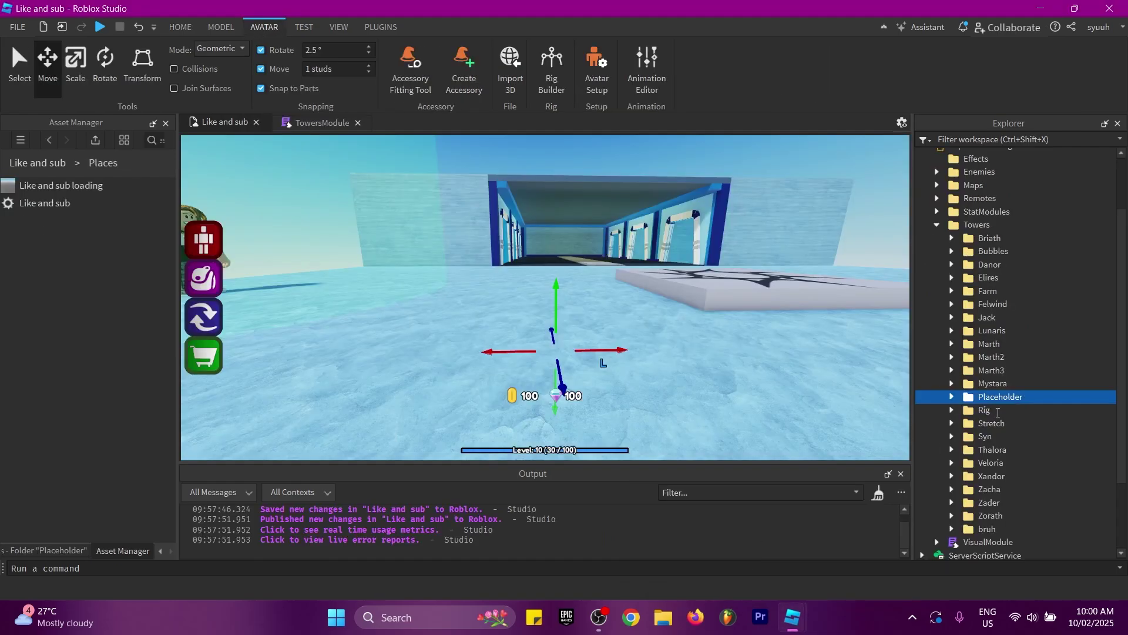
right_click(1006, 398)
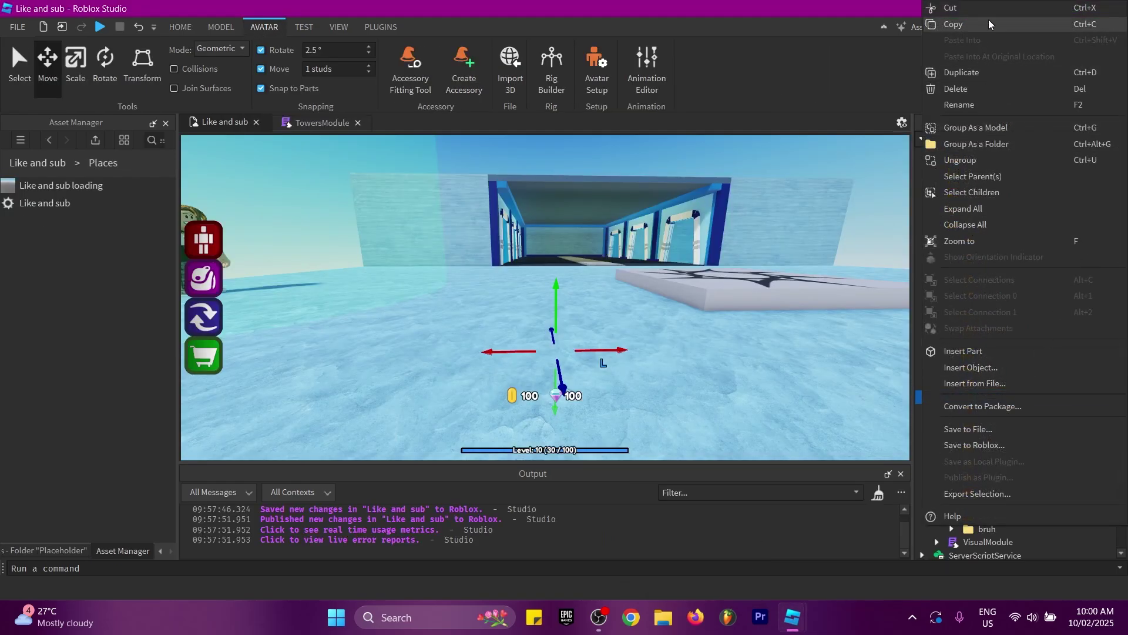
left_click(975, 26)
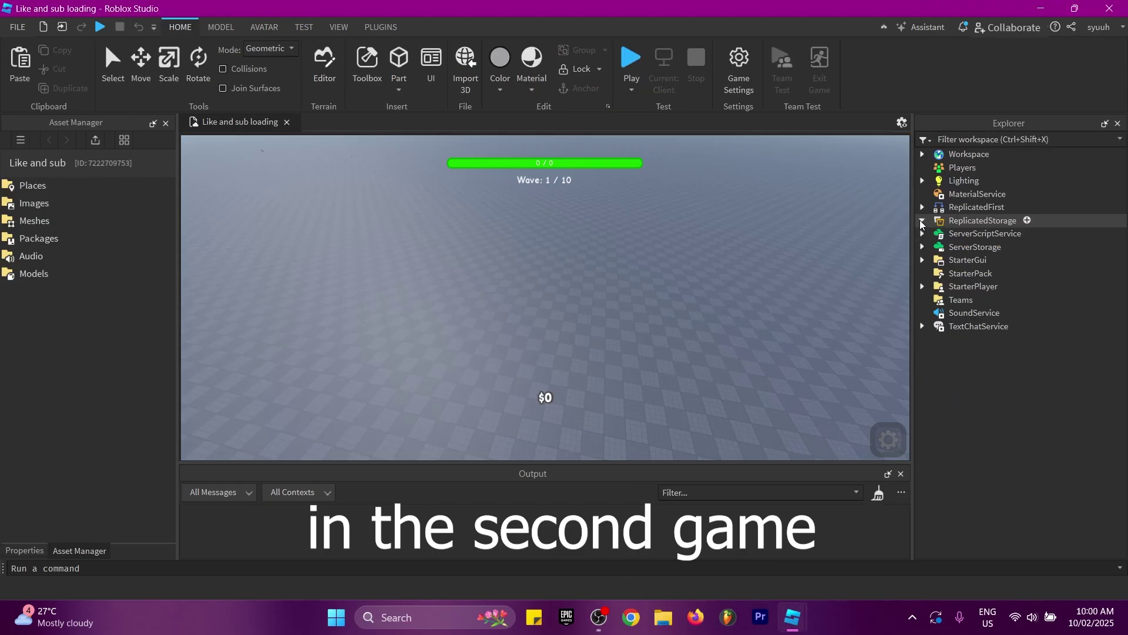
left_click(922, 221)
left_click(969, 300)
left_click(931, 301)
right_click(970, 301)
left_click(964, 40)
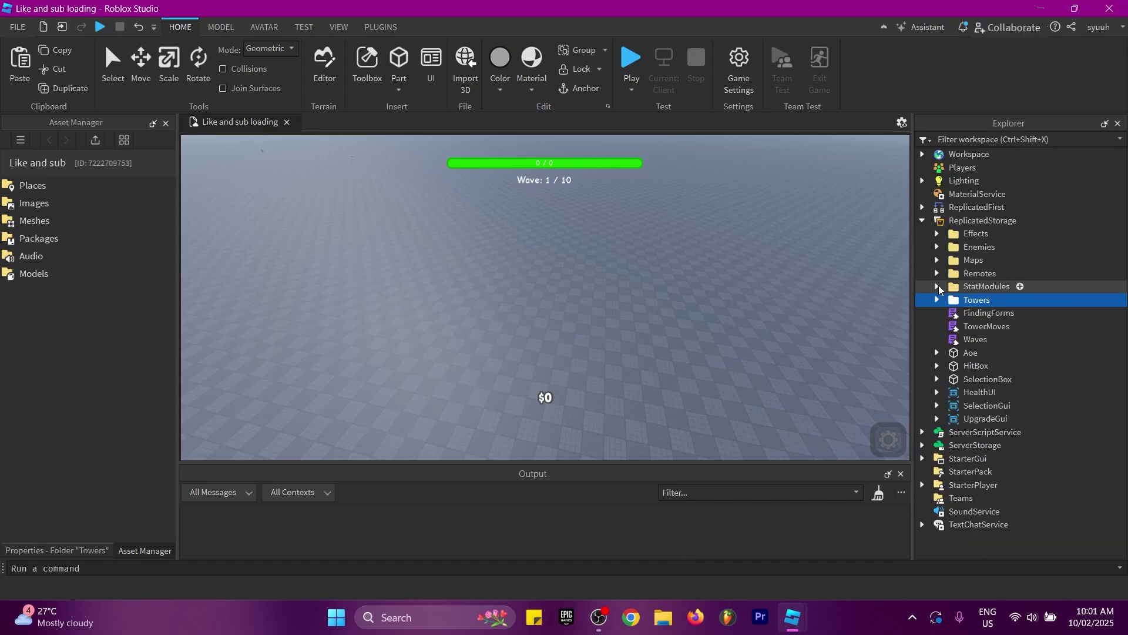
Copy the Placeholder entry from the TowersModule of Like and sub and open the TowersModule of Like and sub loading.
mouse_move(793, 617)
left_click(713, 544)
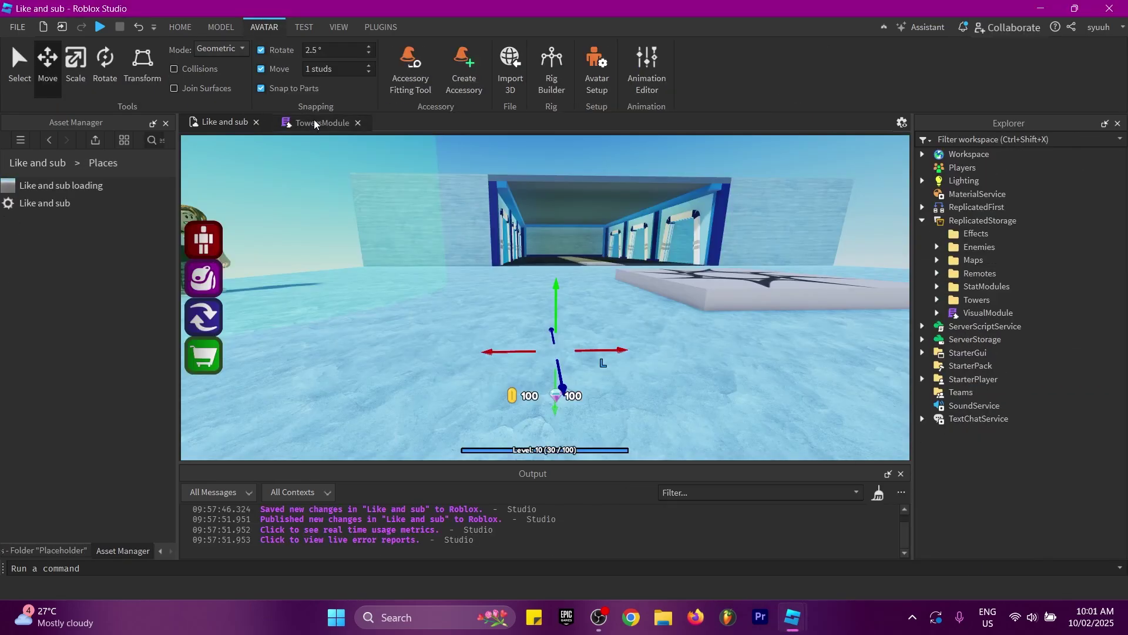
left_click(322, 122)
left_click_drag(266, 409, 254, 185)
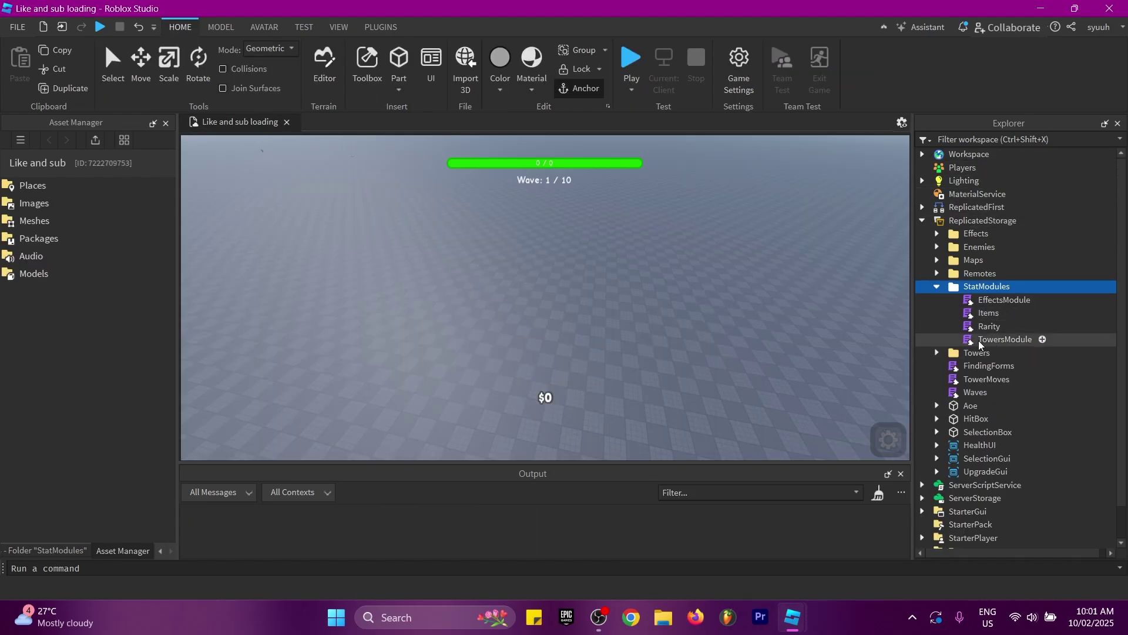
double_click(987, 341)
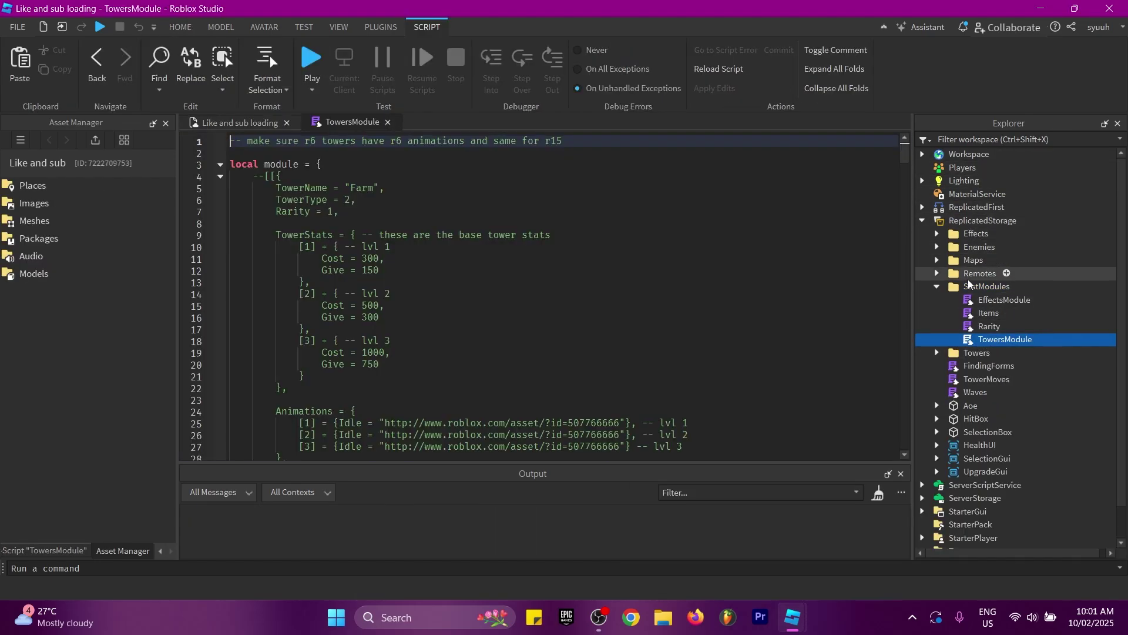